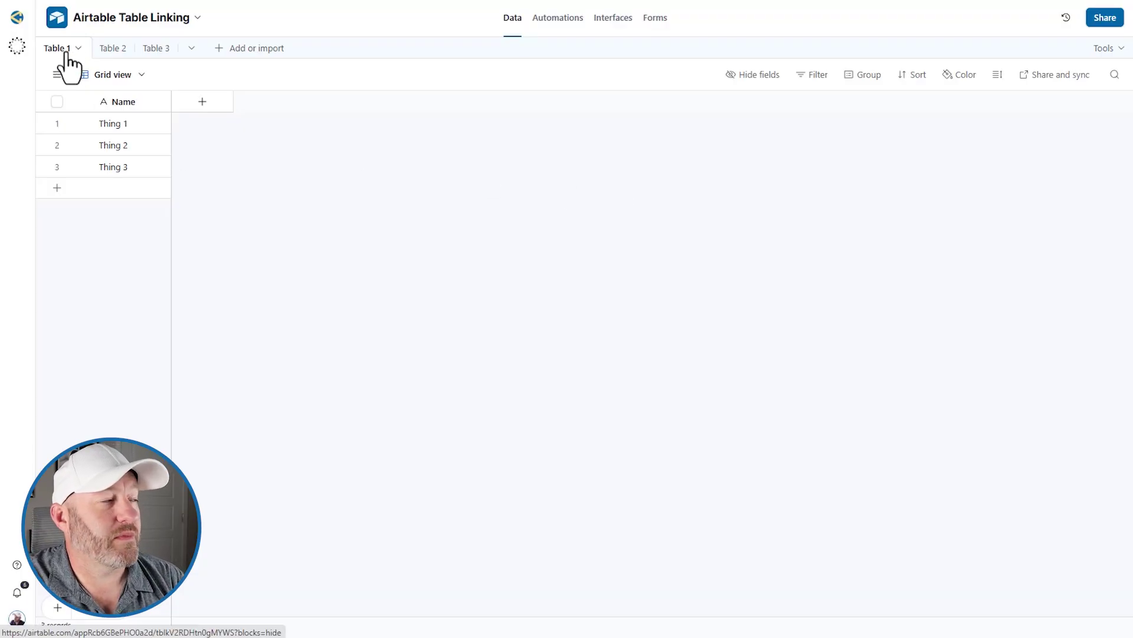
# - Browse Table 2 and Table 3's Junction records, then start a new field on Table 1
pyautogui.click(109, 49)
pyautogui.click(147, 51)
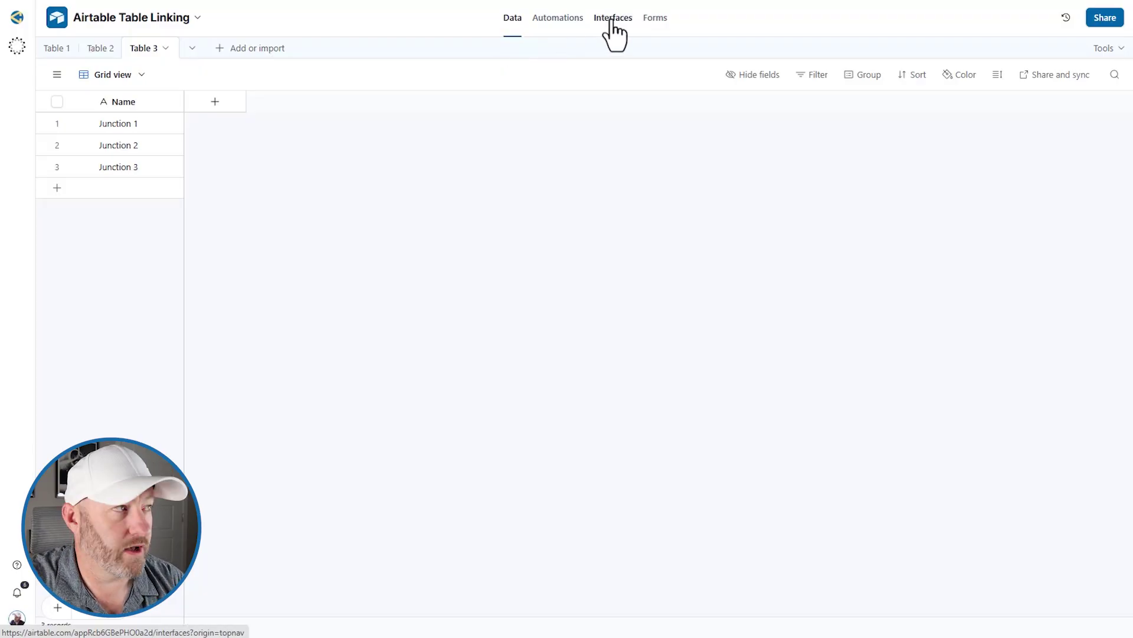
pyautogui.click(57, 50)
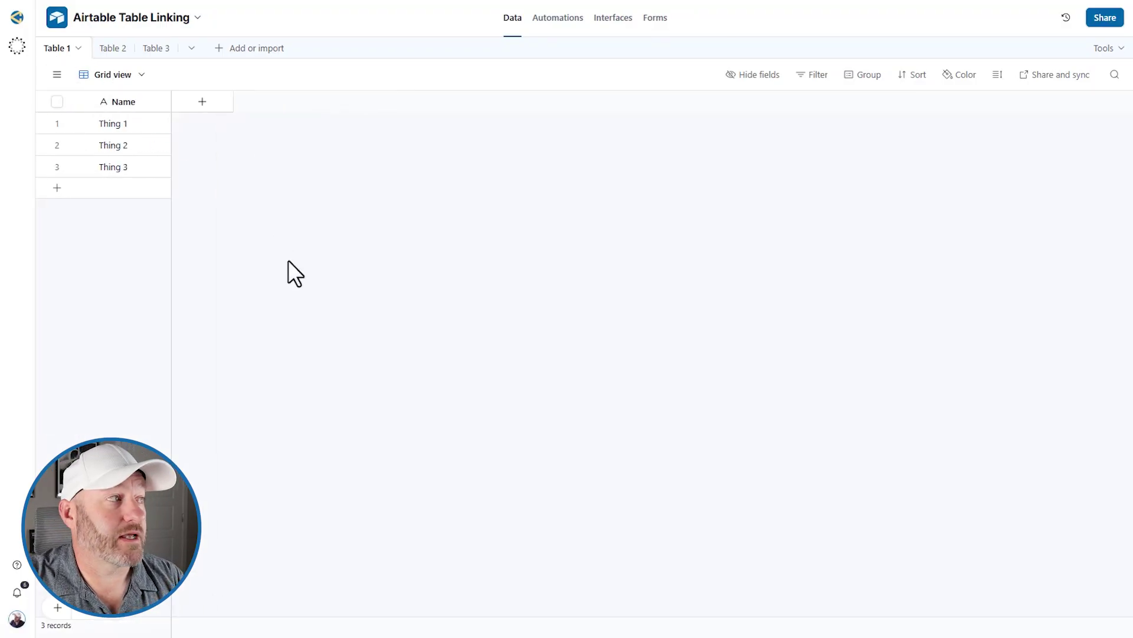
pyautogui.click(202, 103)
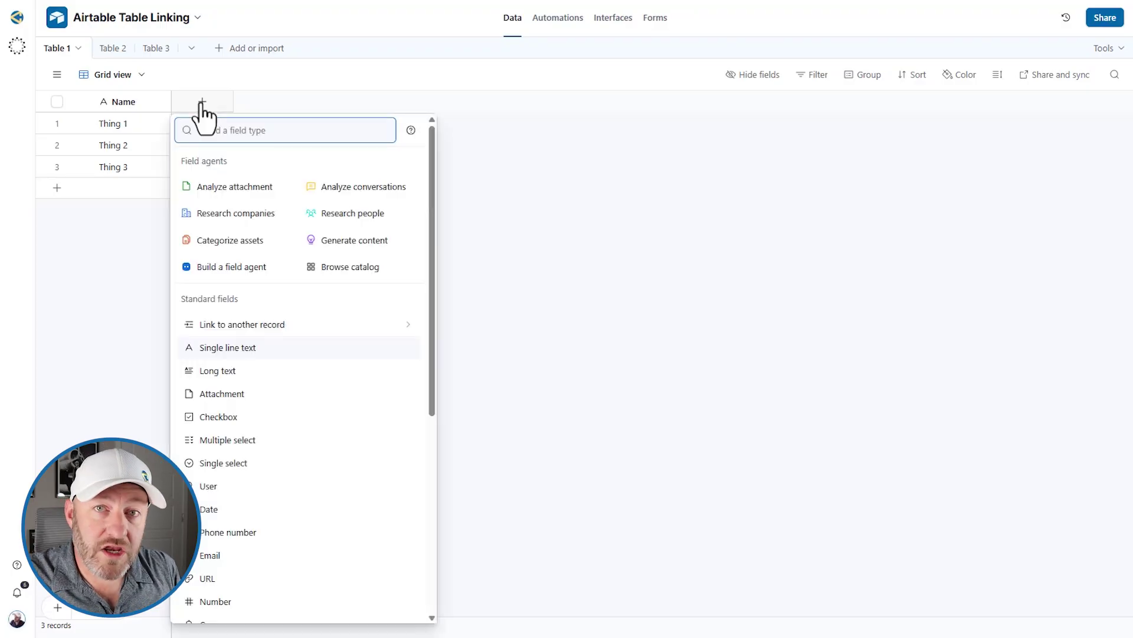
# - Make the new Table 1 field a 'Link to another record' field pointing at Table 2
pyautogui.write('link')
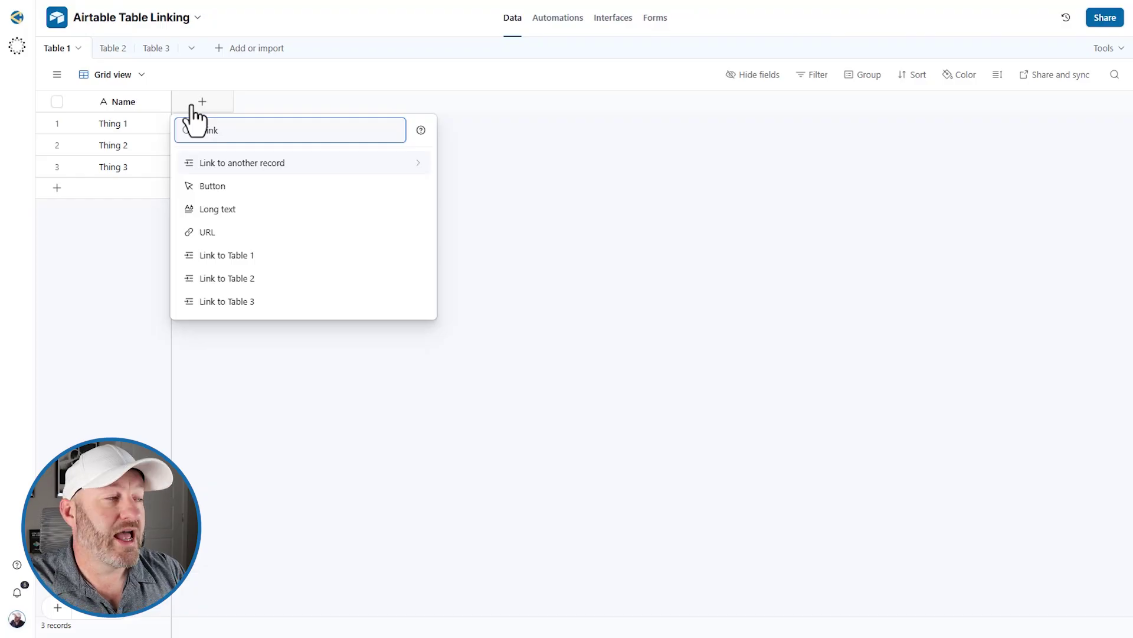
pyautogui.click(229, 165)
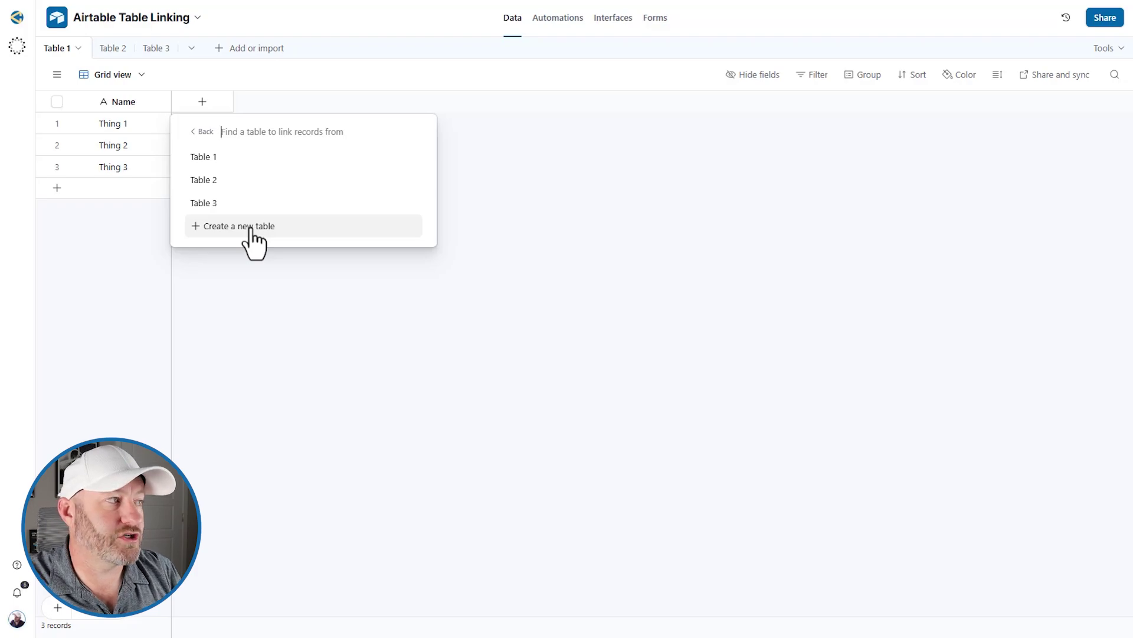
pyautogui.click(231, 190)
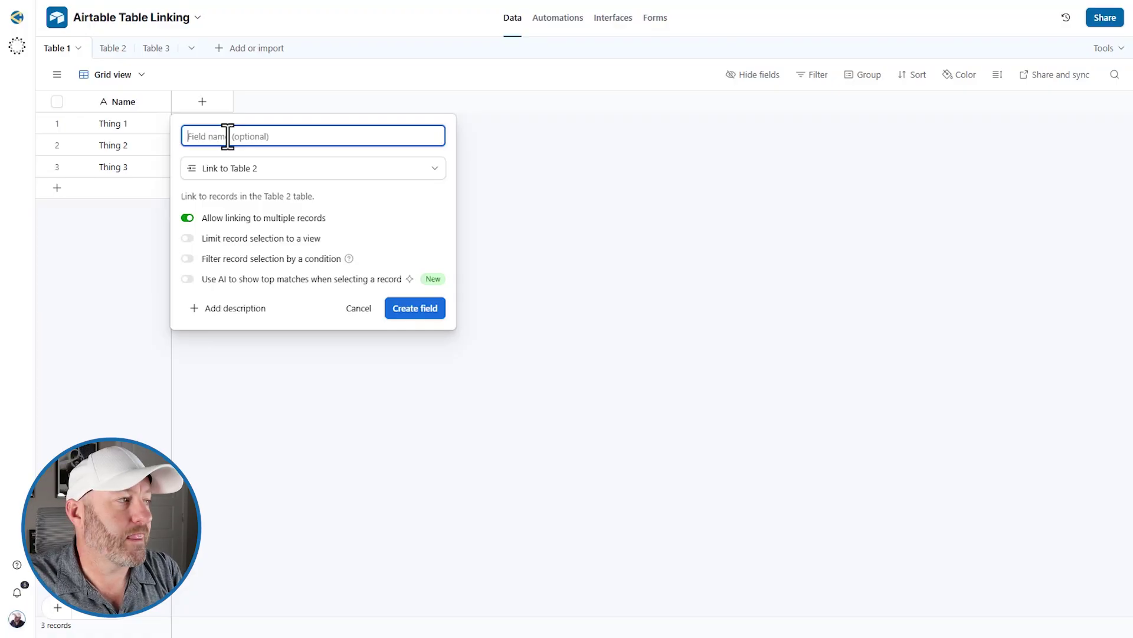
pyautogui.click(246, 169)
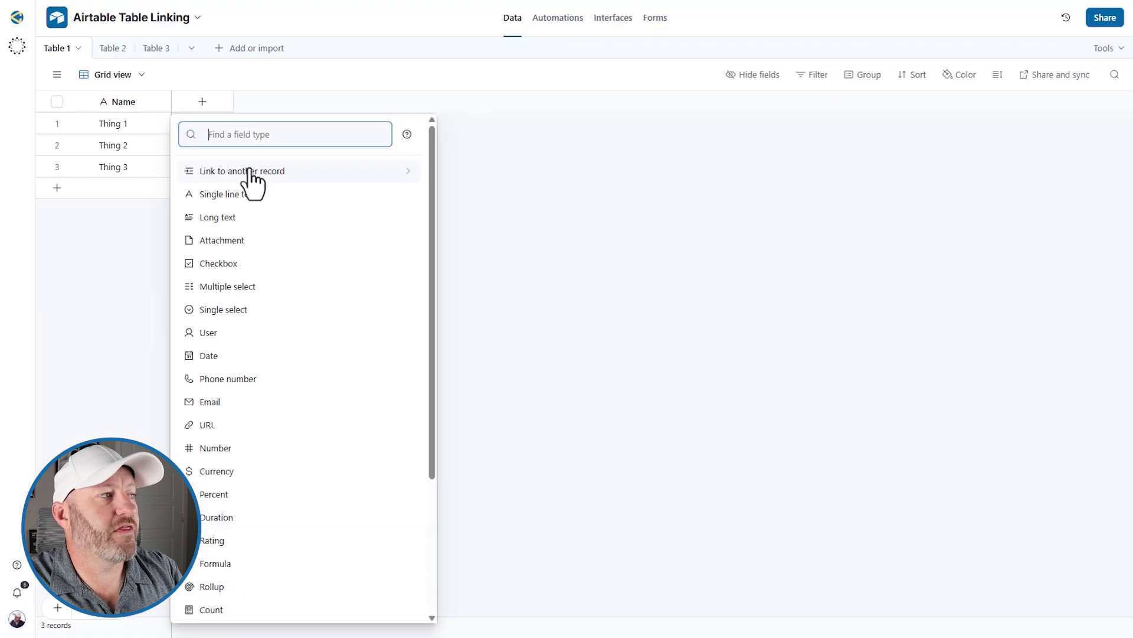
pyautogui.click(396, 148)
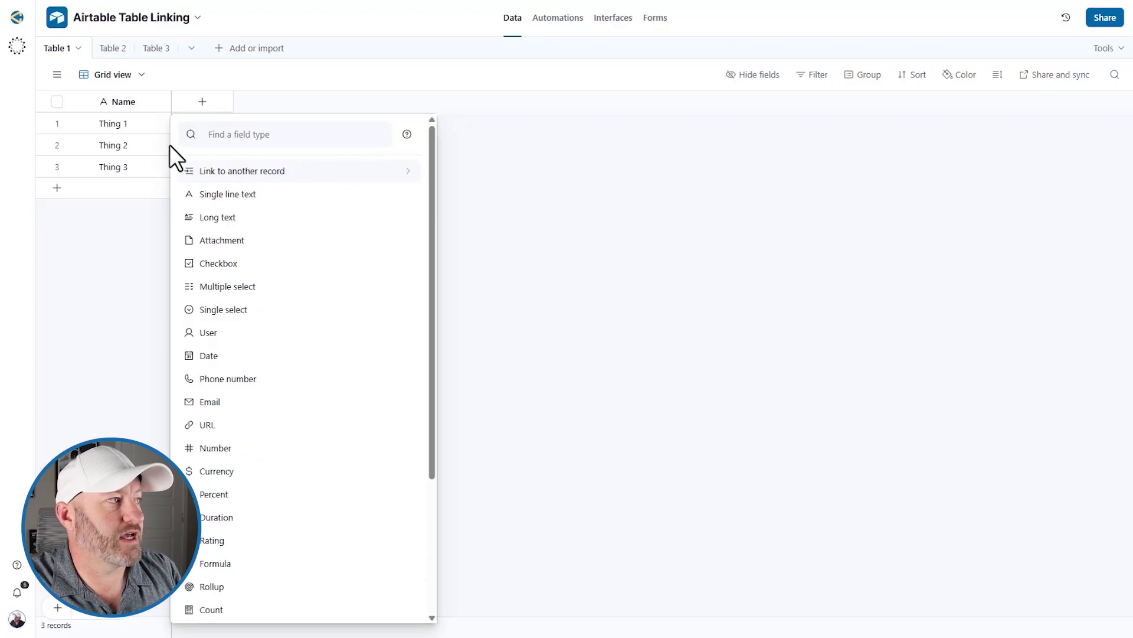
pyautogui.click(210, 172)
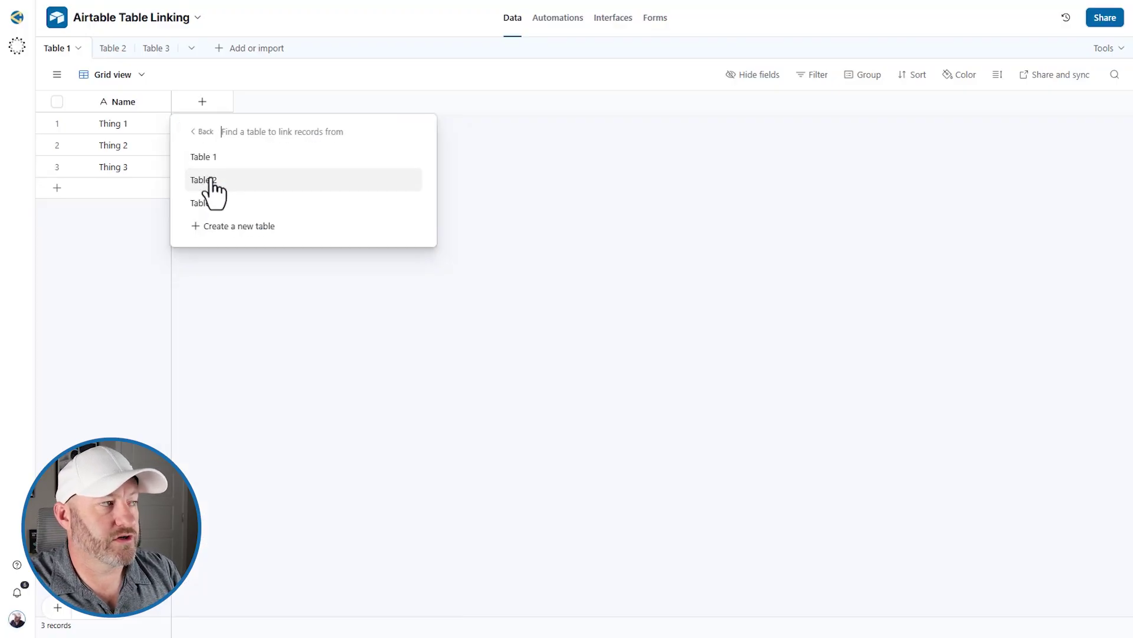
pyautogui.click(209, 178)
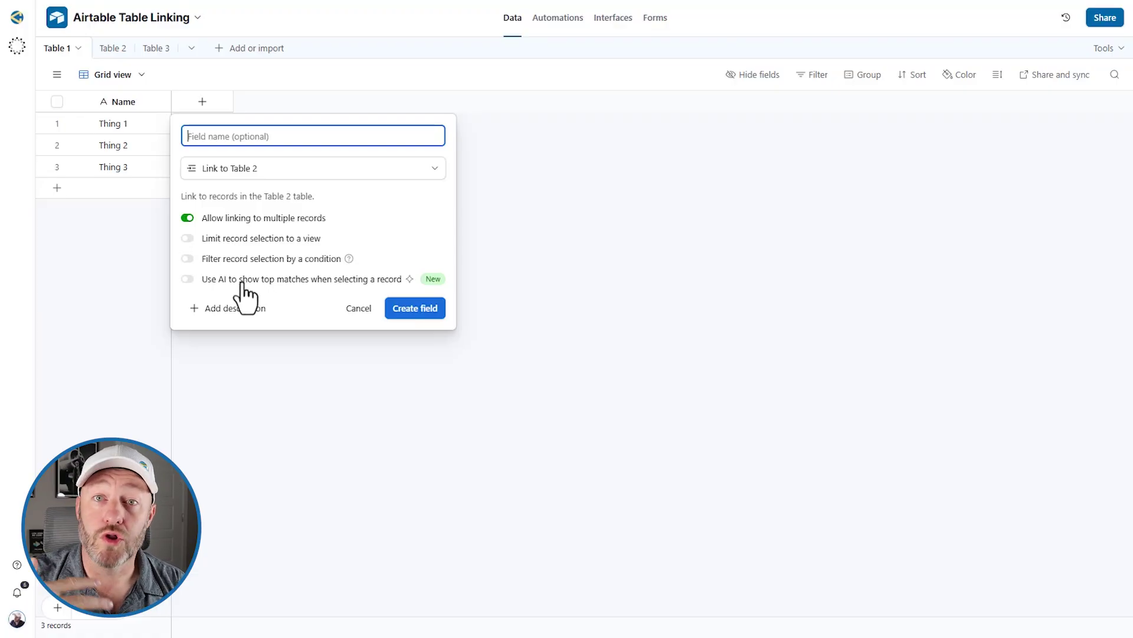
# - Switch on 'Use AI to show top matches when selecting a record' for the Table 2 link
pyautogui.click(242, 282)
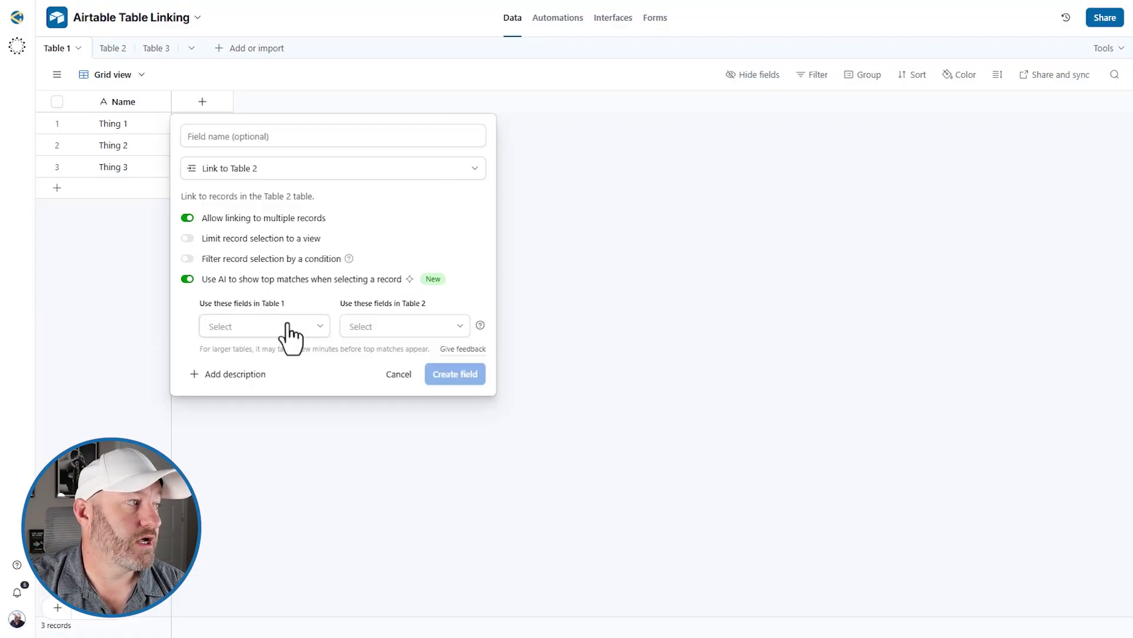
# - Switch the AI top-match suggestions back off for the Table 2 link field
pyautogui.click(229, 329)
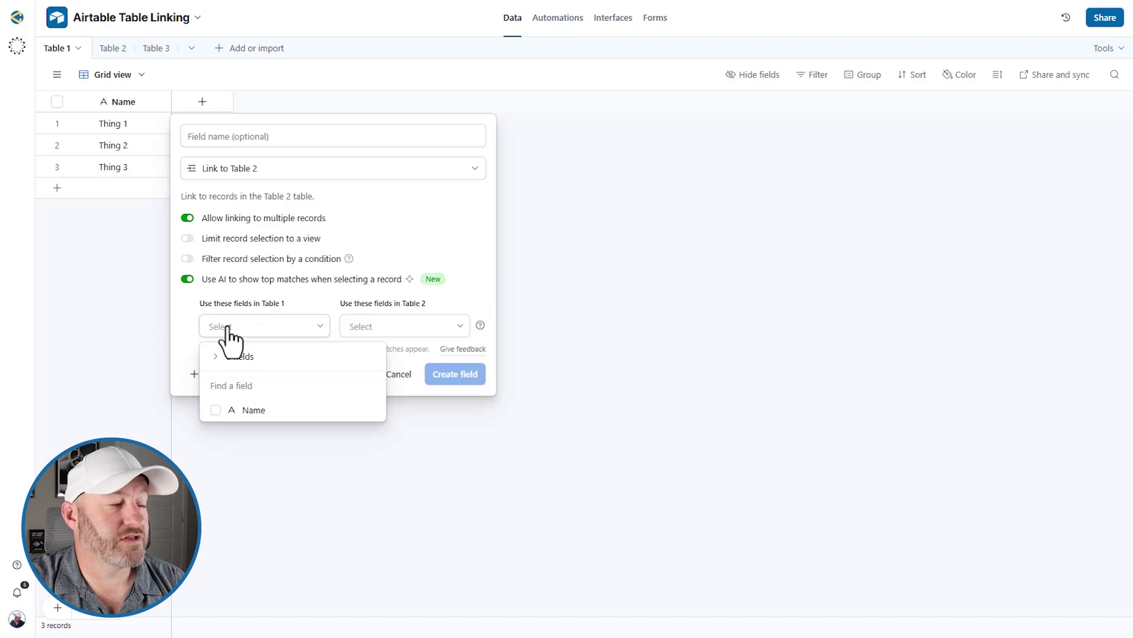
pyautogui.press('Escape')
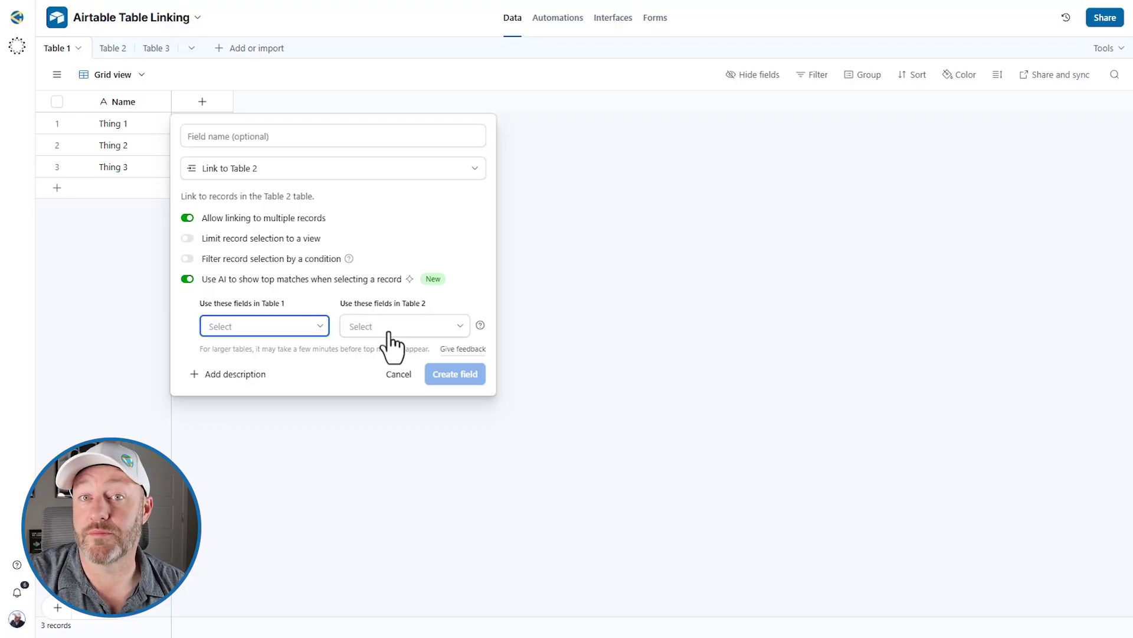
pyautogui.click(187, 279)
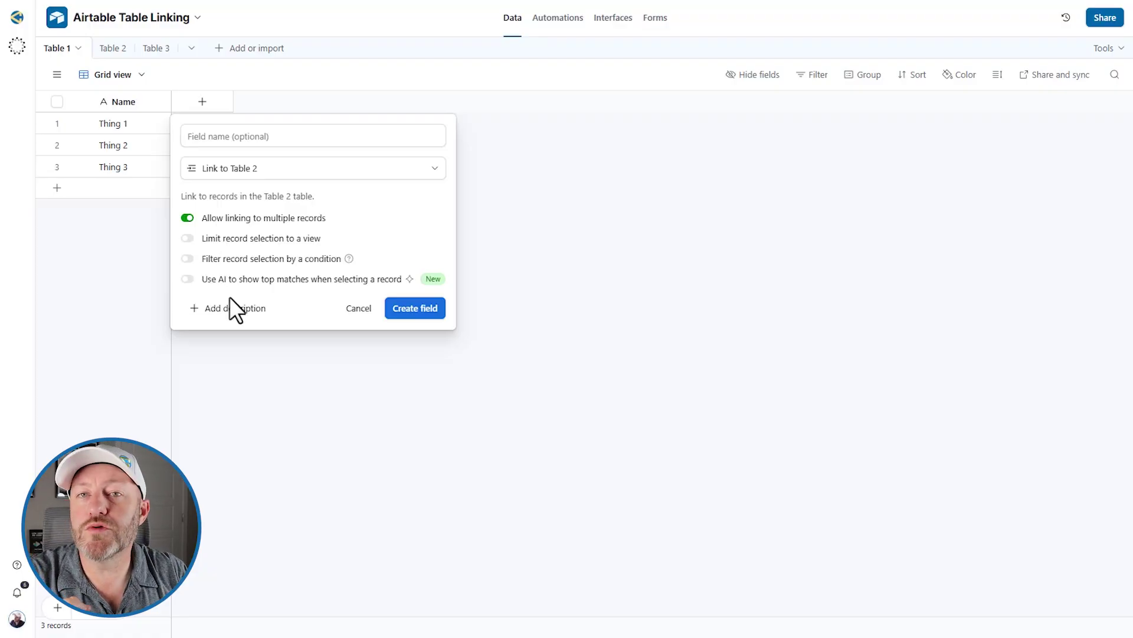
# - Create the Table 2 link field and check Table 2's new reciprocal Table 1 column
pyautogui.click(401, 308)
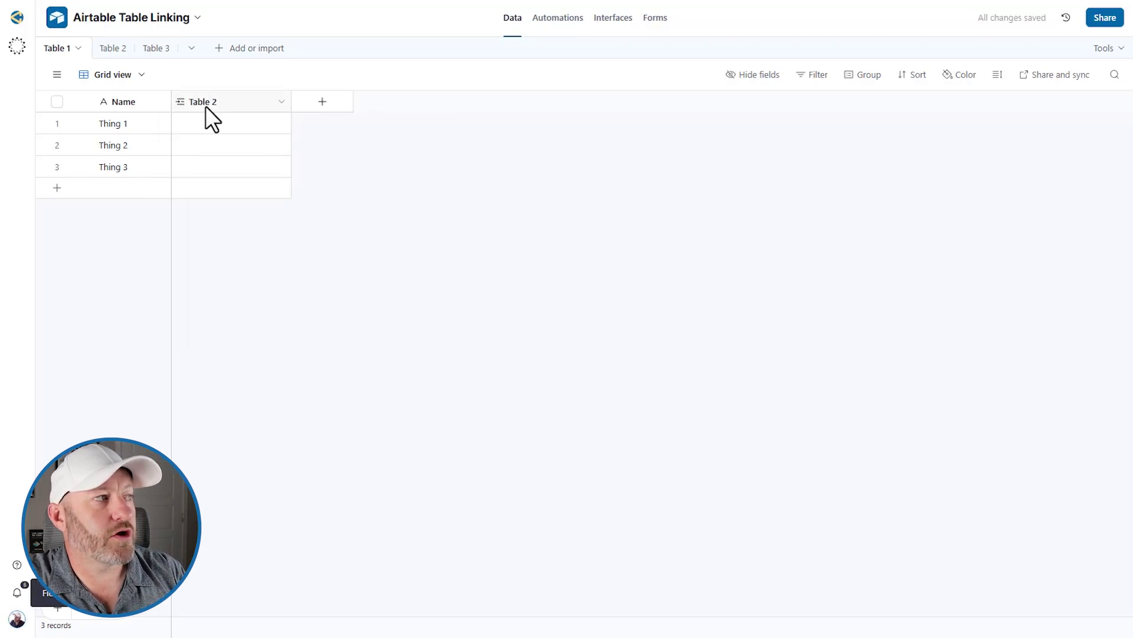
pyautogui.click(113, 50)
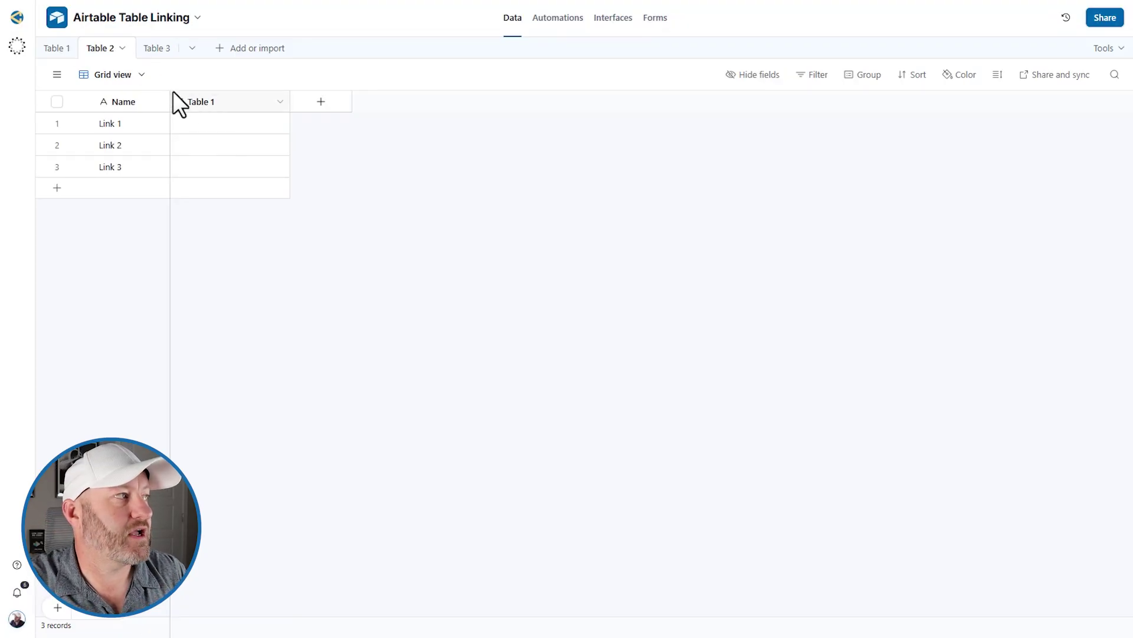
pyautogui.click(55, 48)
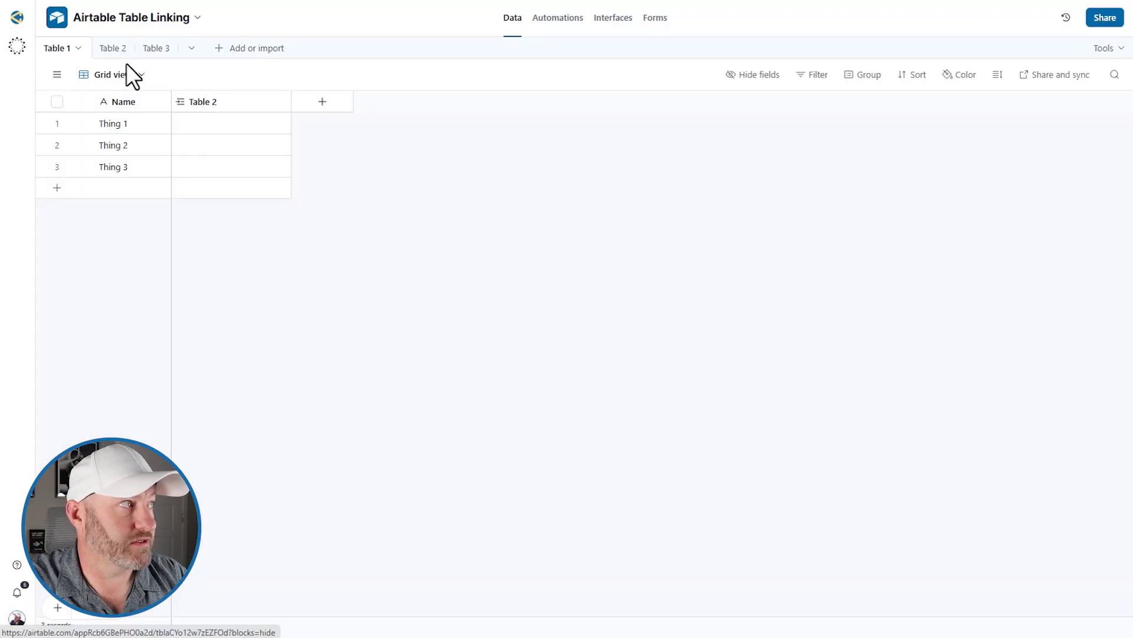
pyautogui.click(112, 52)
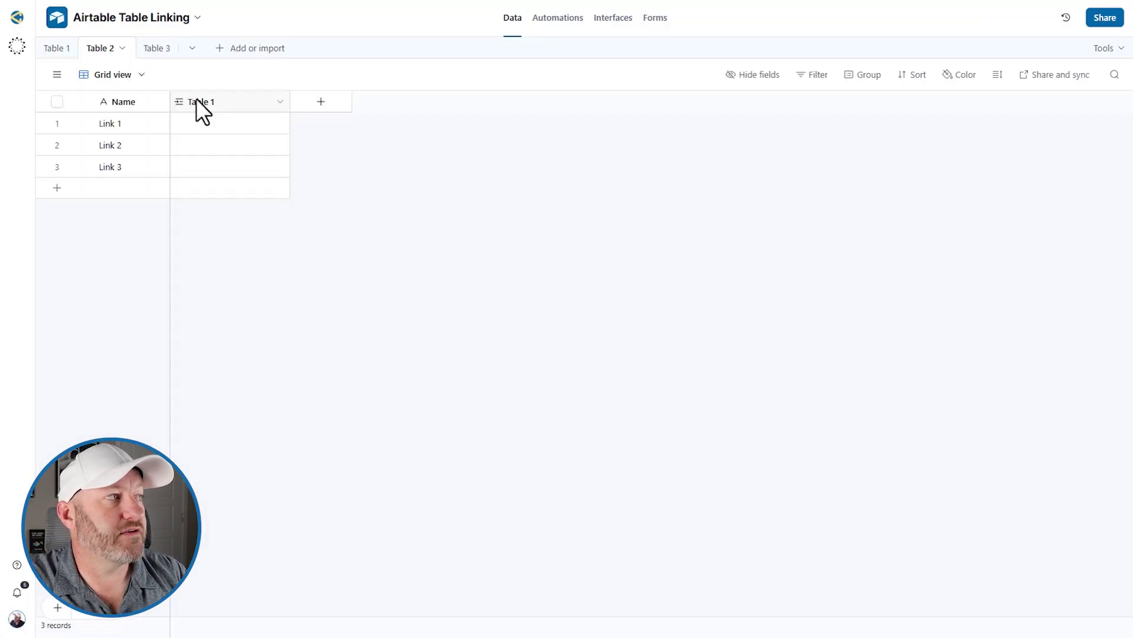
pyautogui.doubleClick(196, 99)
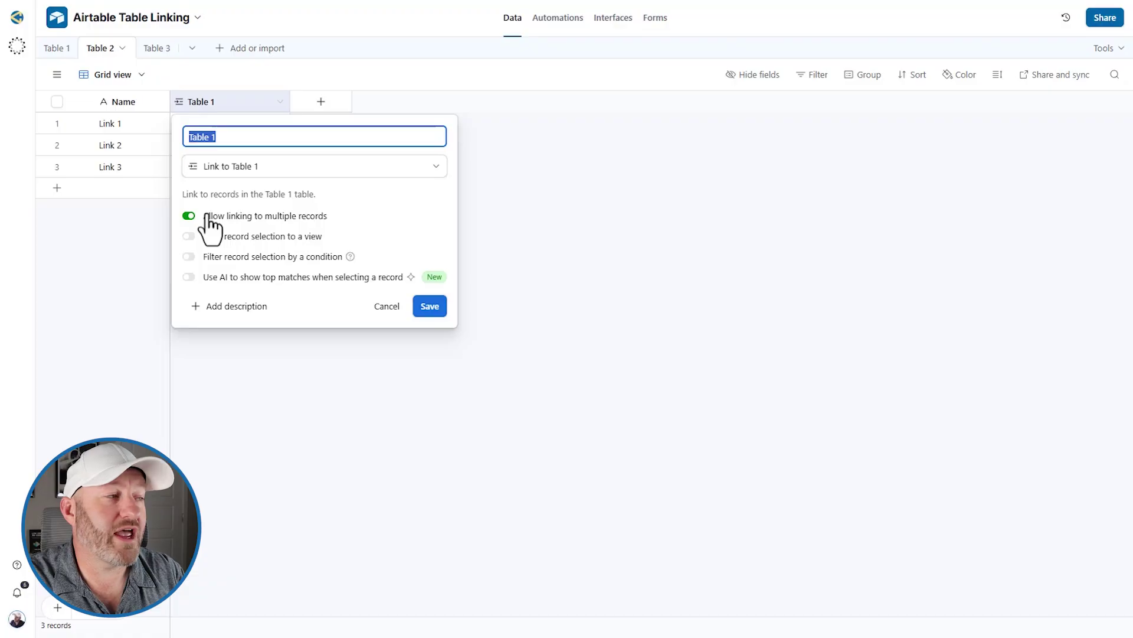
# - Restrict Table 2's Table 1 link field to a single record, confirming with alerts paused
pyautogui.click(207, 217)
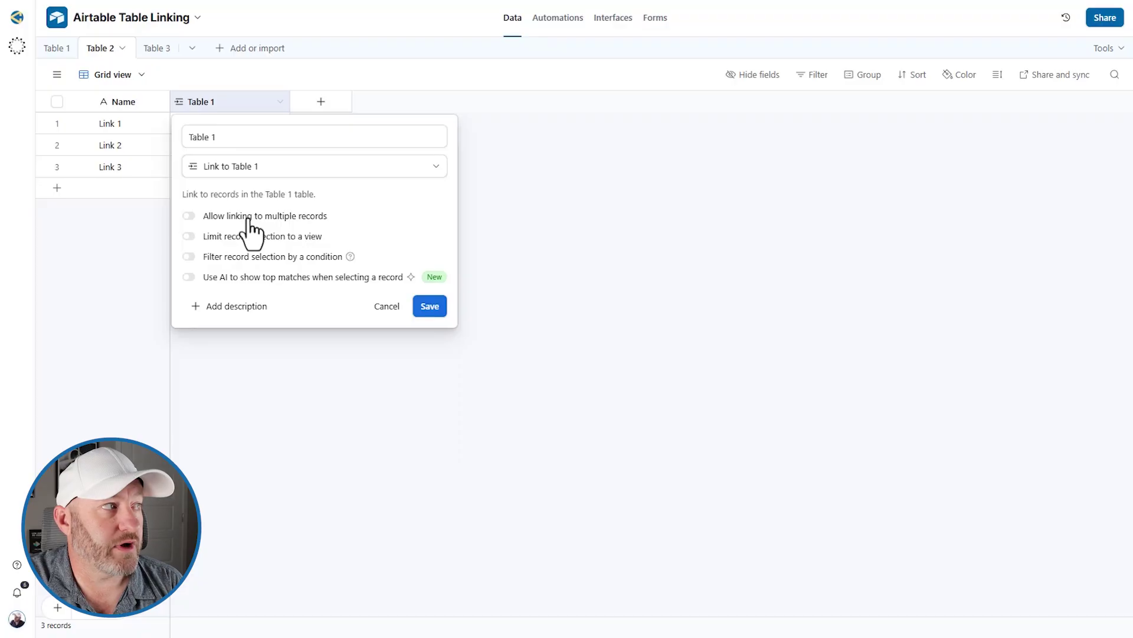
pyautogui.click(426, 307)
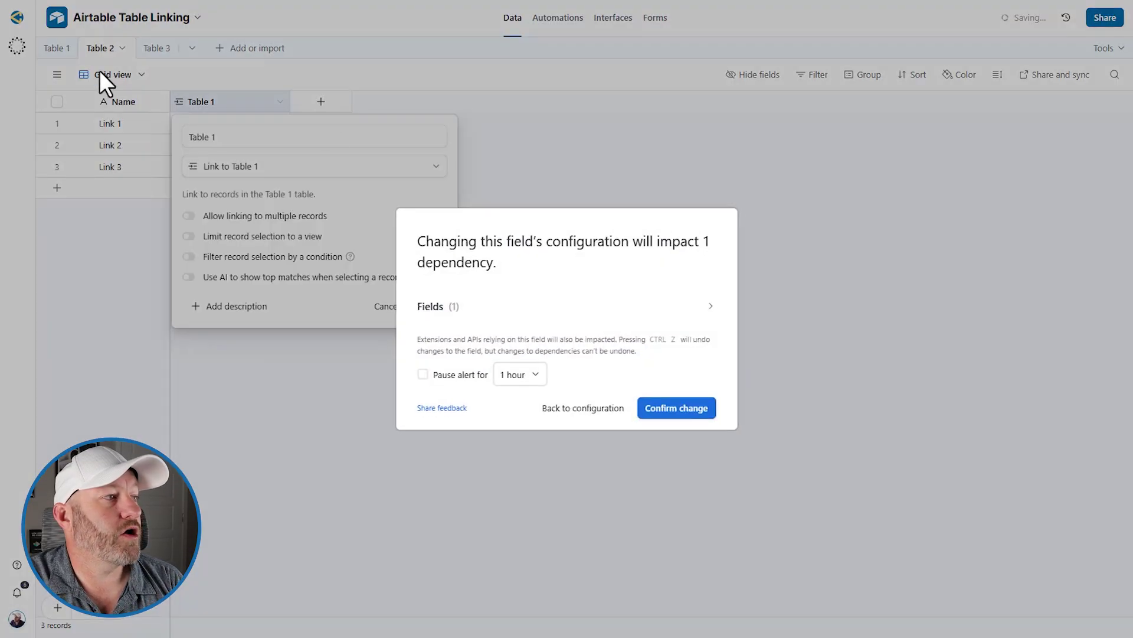
pyautogui.click(423, 374)
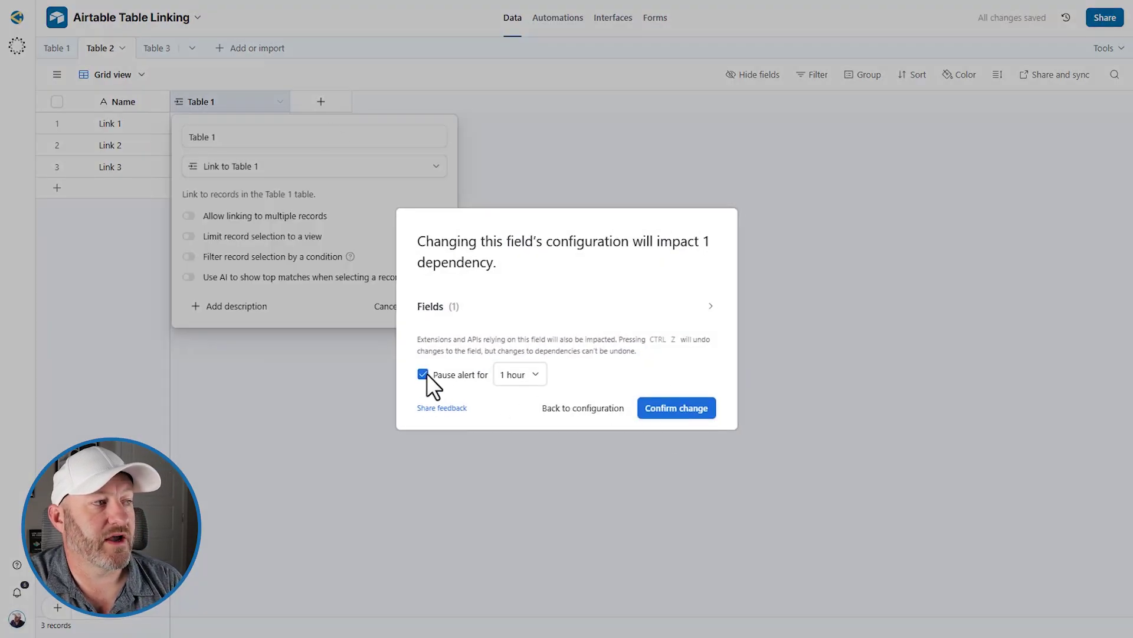
pyautogui.click(694, 413)
# - Limit Table 1's Table 2 link field to a single linked record
pyautogui.click(56, 48)
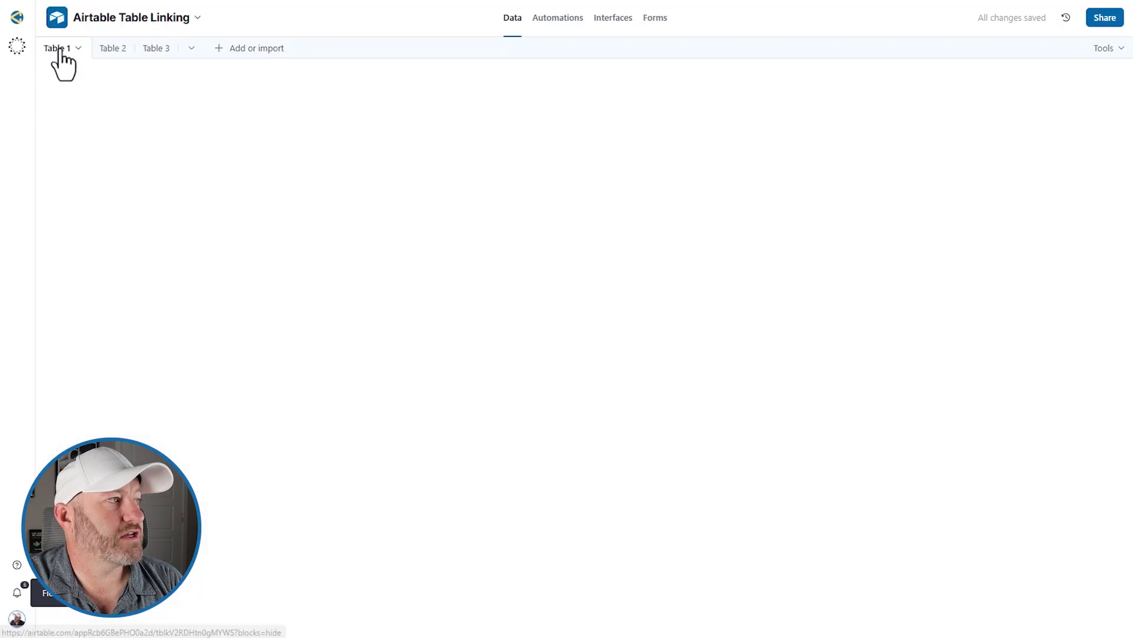
pyautogui.doubleClick(218, 105)
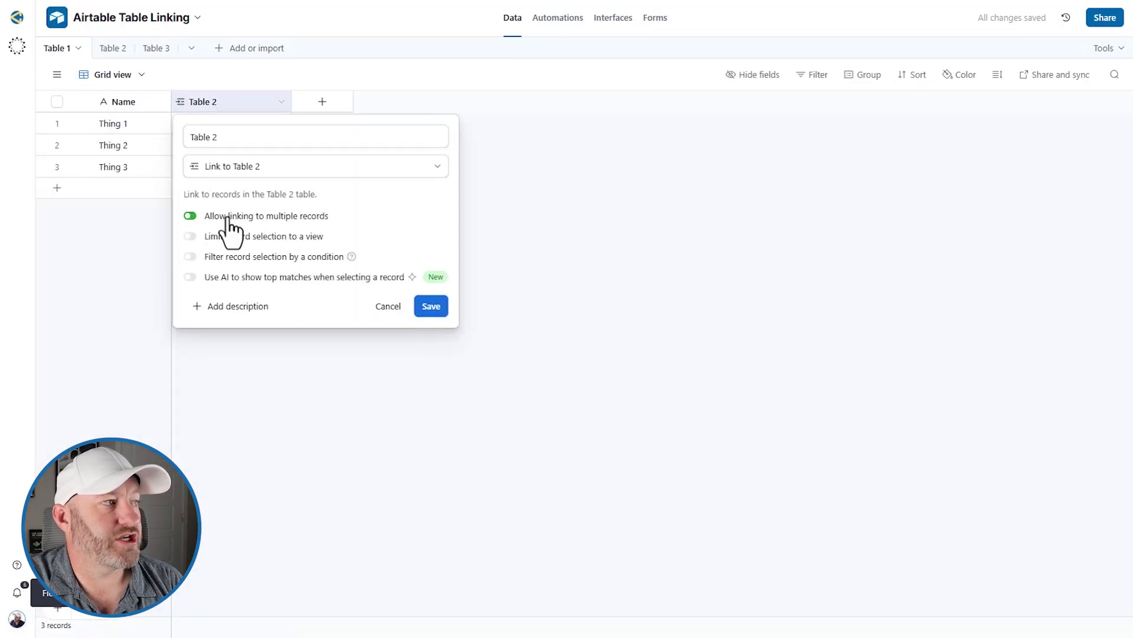
pyautogui.click(228, 217)
pyautogui.click(442, 304)
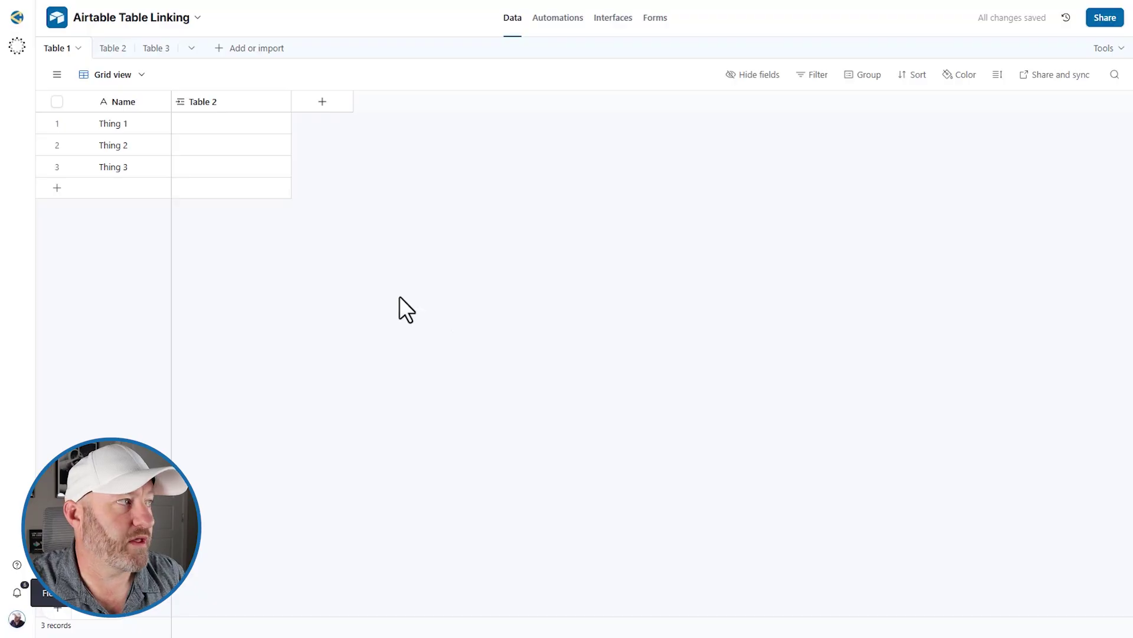
# - Link Thing 1 to Link 1 and check the reverse link in Table 2
pyautogui.click(192, 124)
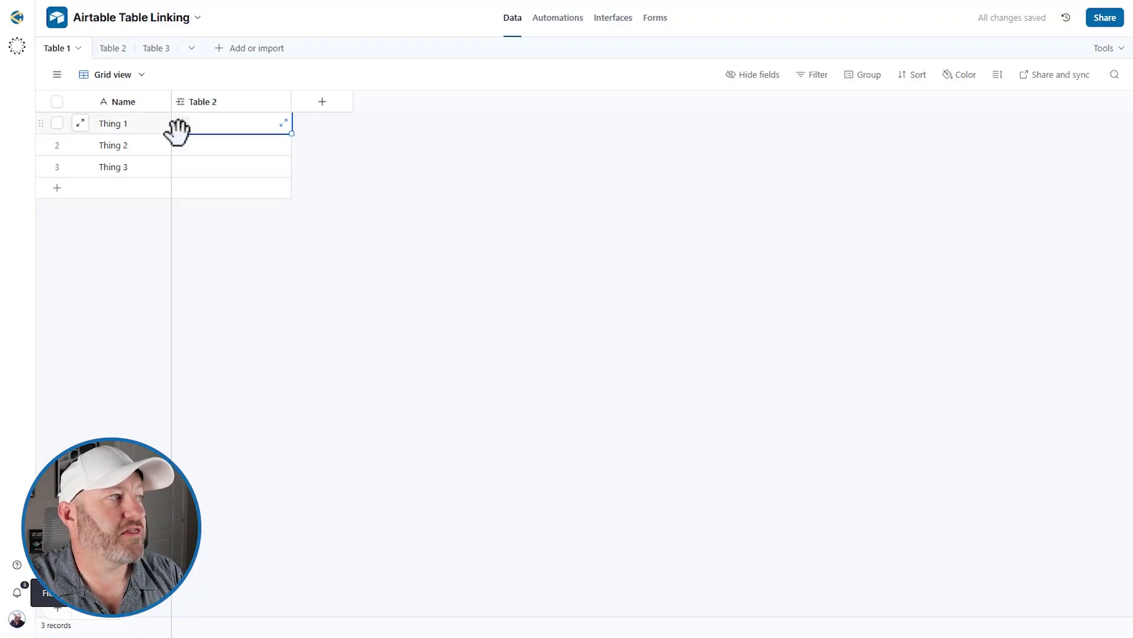
pyautogui.click(180, 123)
pyautogui.click(205, 208)
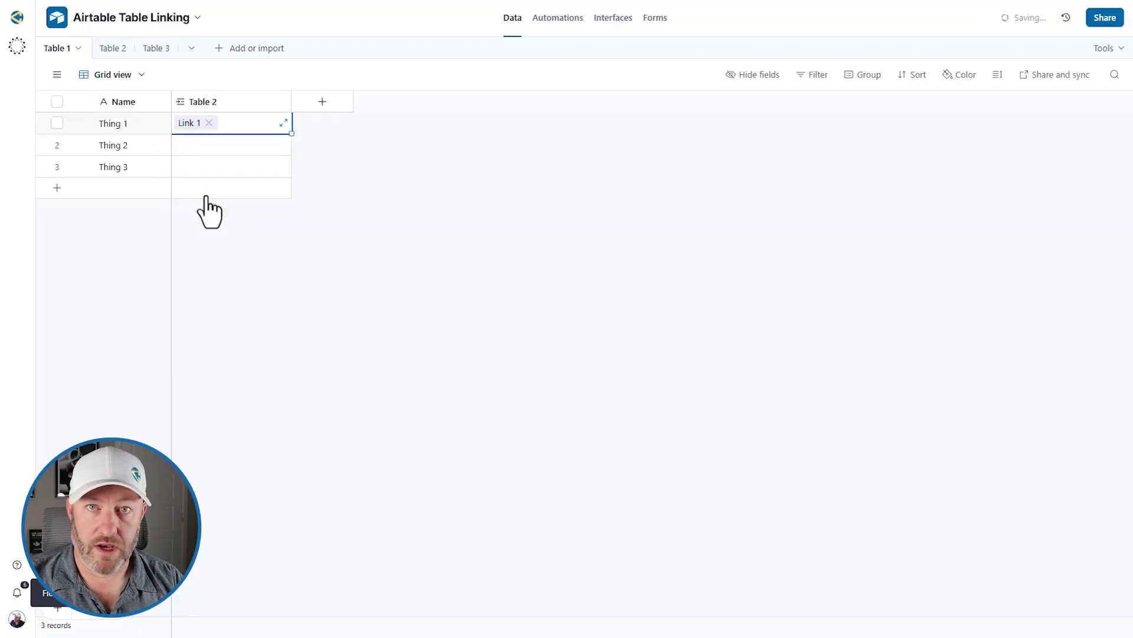
pyautogui.click(113, 49)
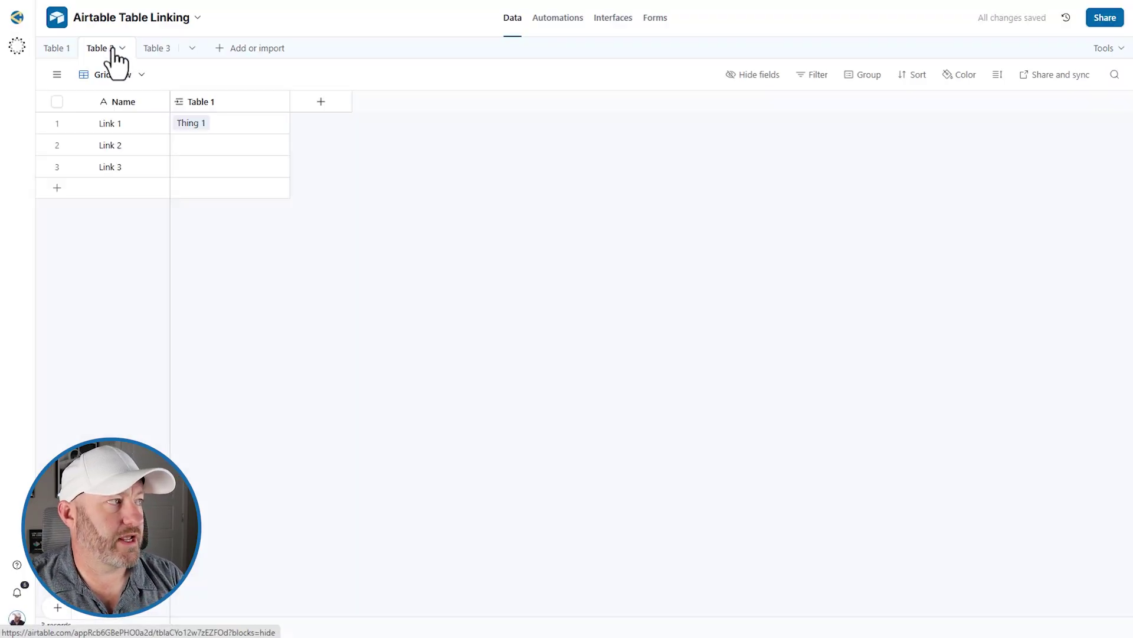
pyautogui.click(109, 126)
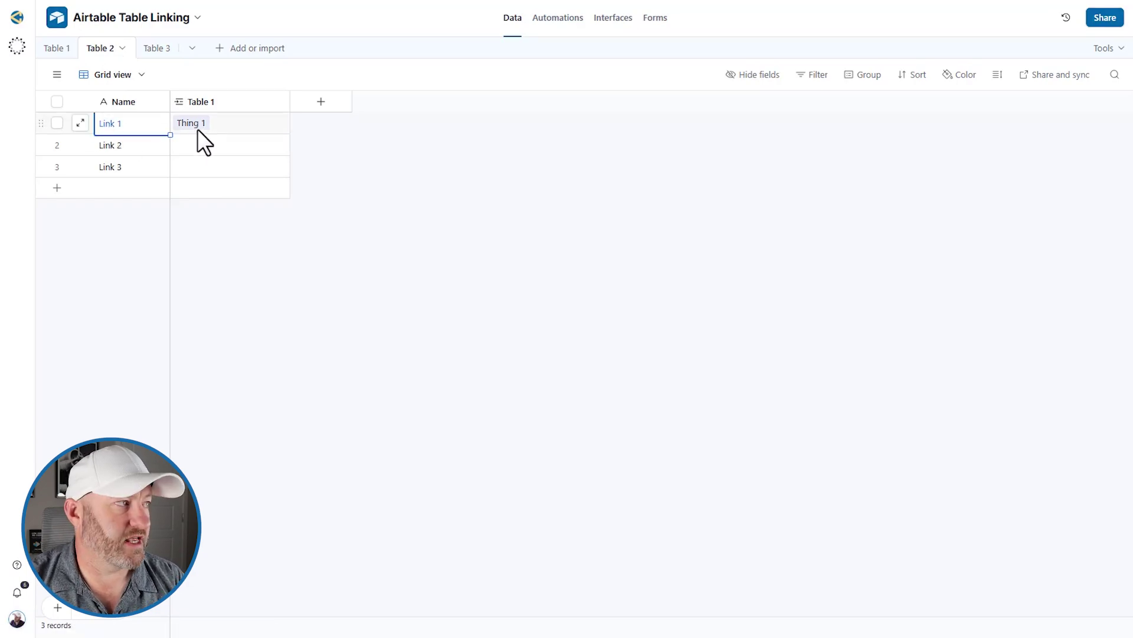
pyautogui.click(254, 124)
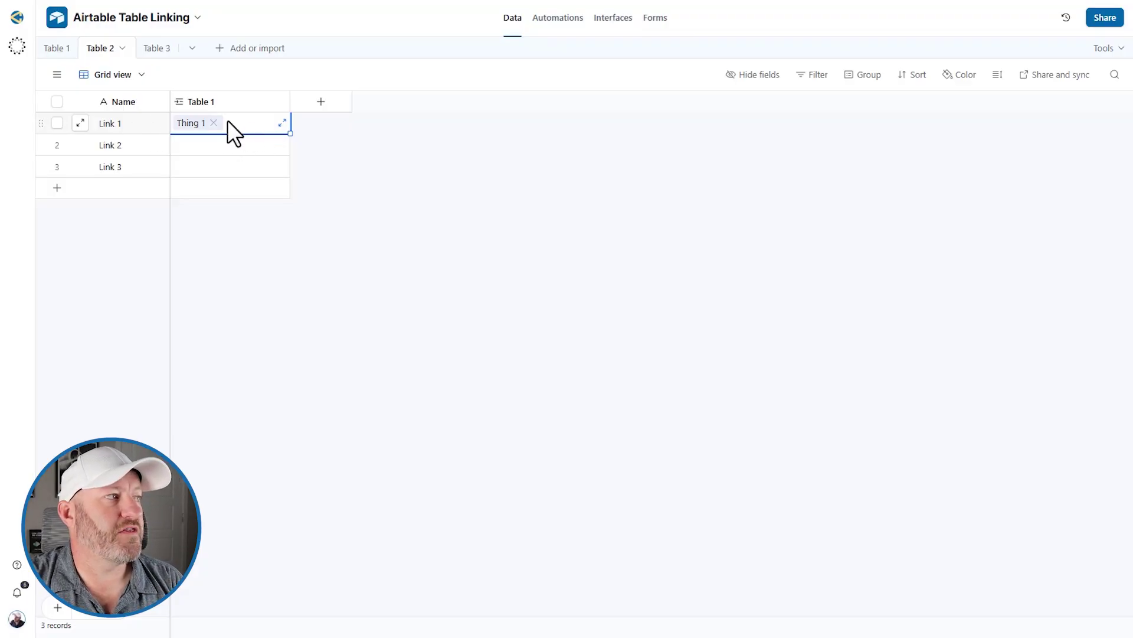
# - In Table 2, swap Link 1's linked record from Thing 1 to Thing 2
pyautogui.click(185, 149)
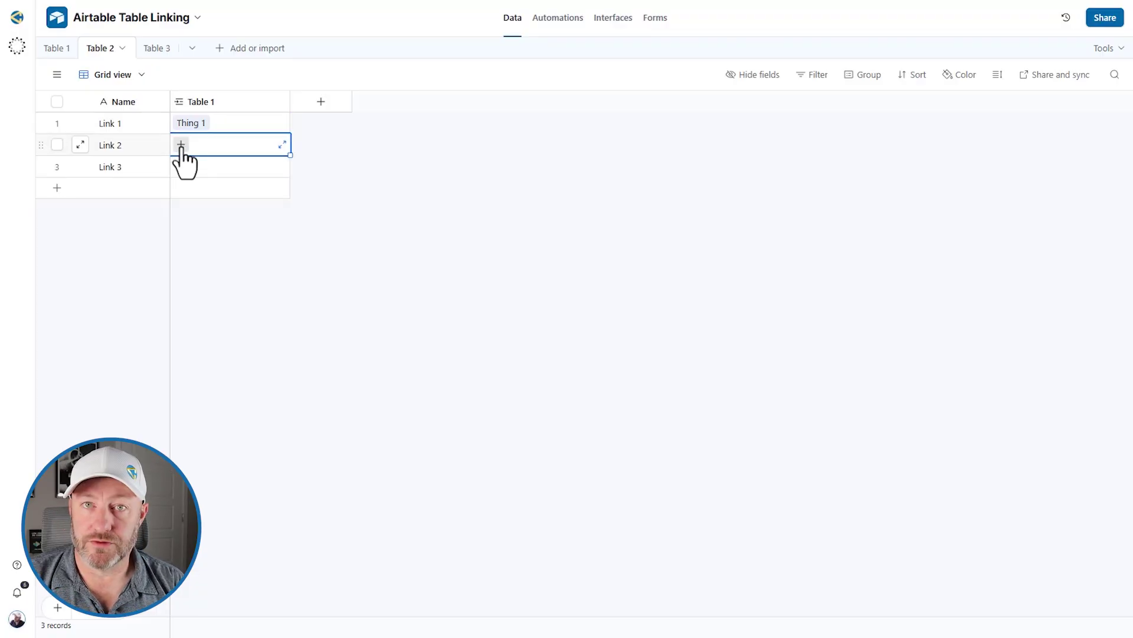
pyautogui.click(115, 145)
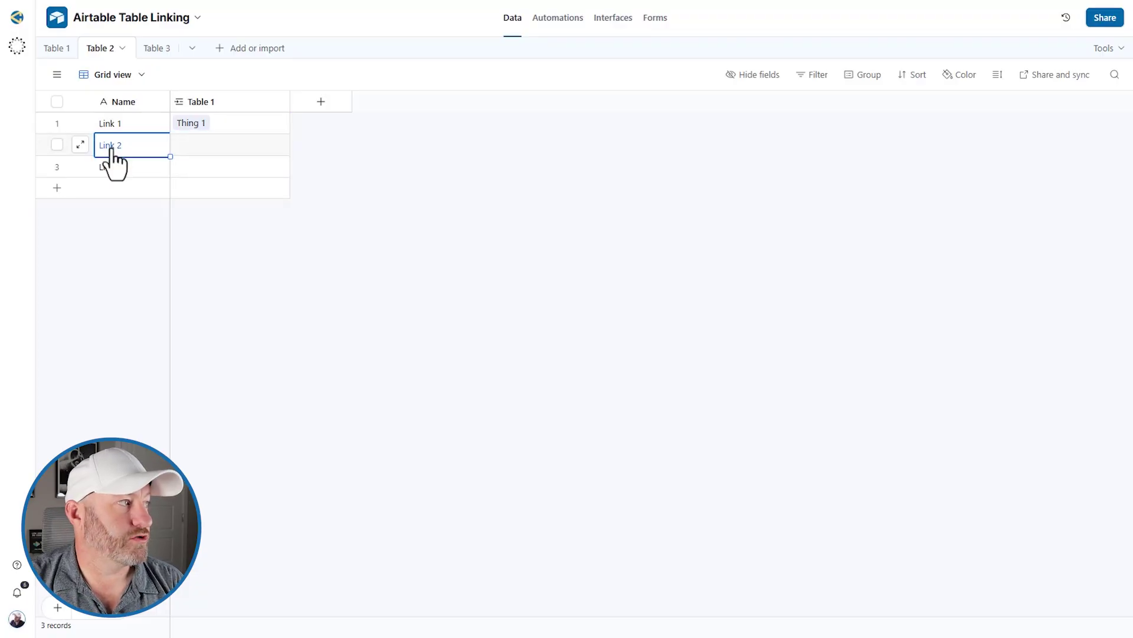
pyautogui.click(183, 145)
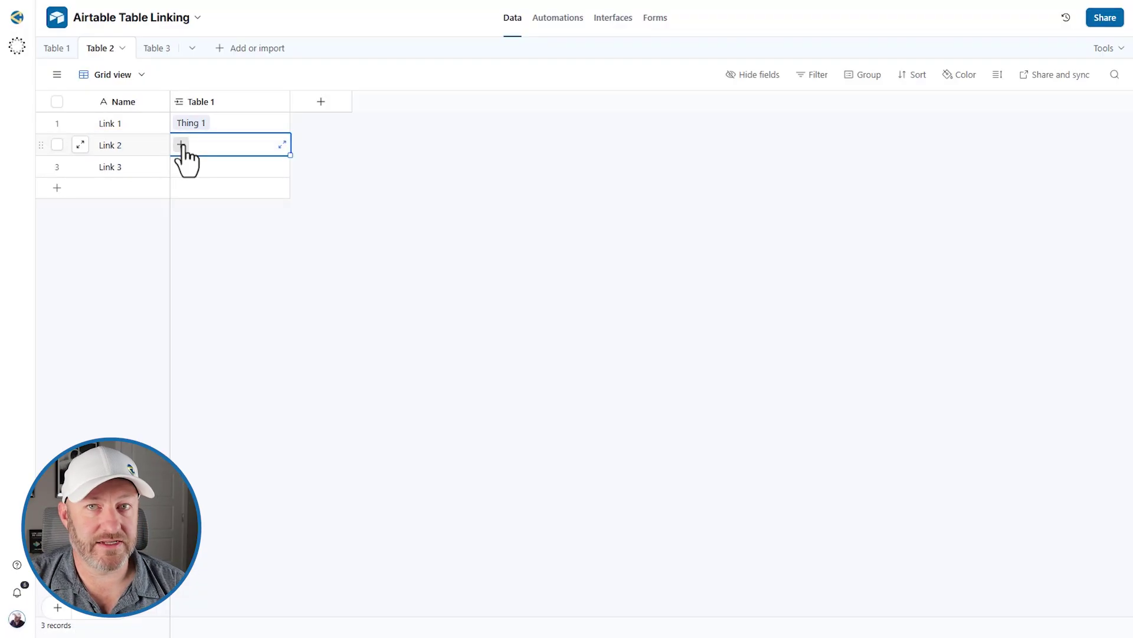
pyautogui.click(210, 125)
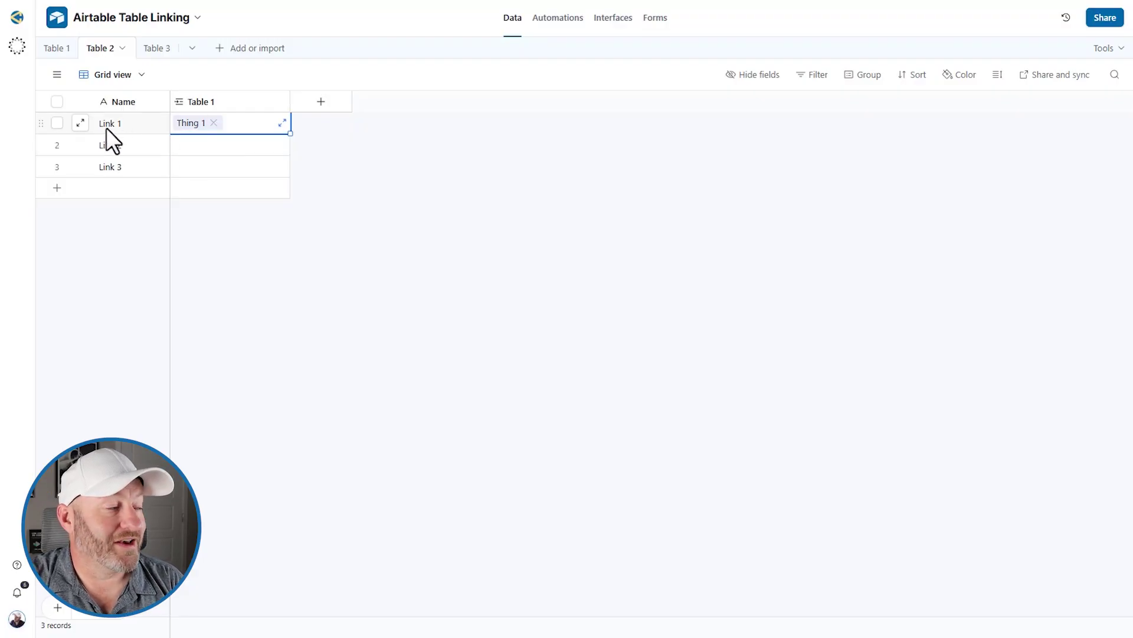
pyautogui.click(214, 123)
pyautogui.click(182, 124)
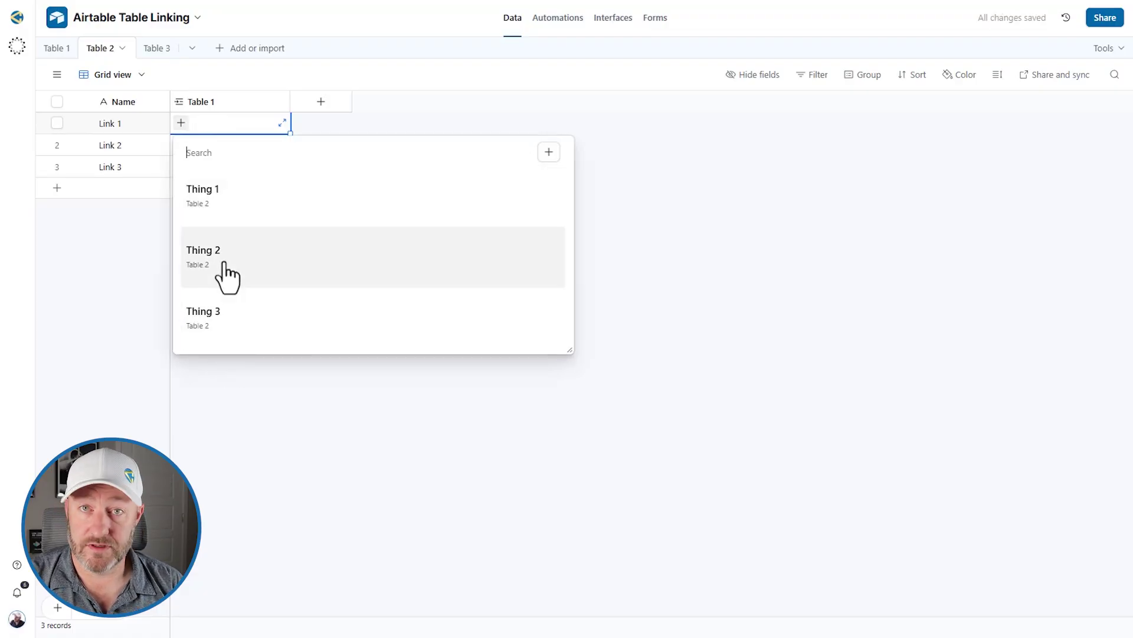
pyautogui.click(226, 276)
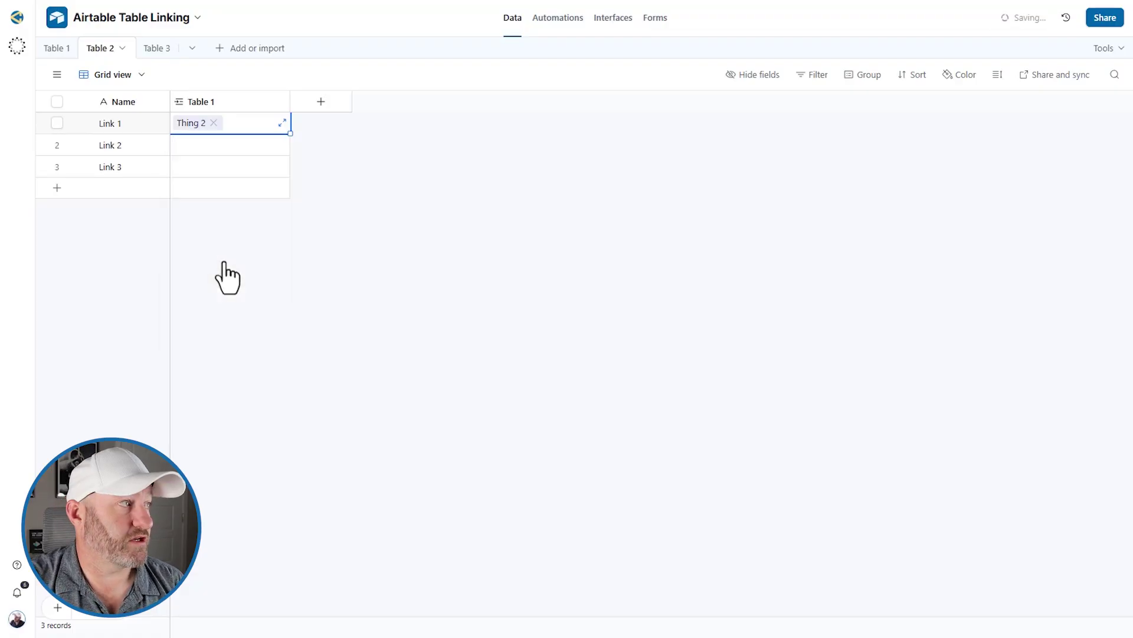
# - Check in Table 1 that Thing 2 now shows Link 1 and Thing 1 is empty
pyautogui.click(57, 48)
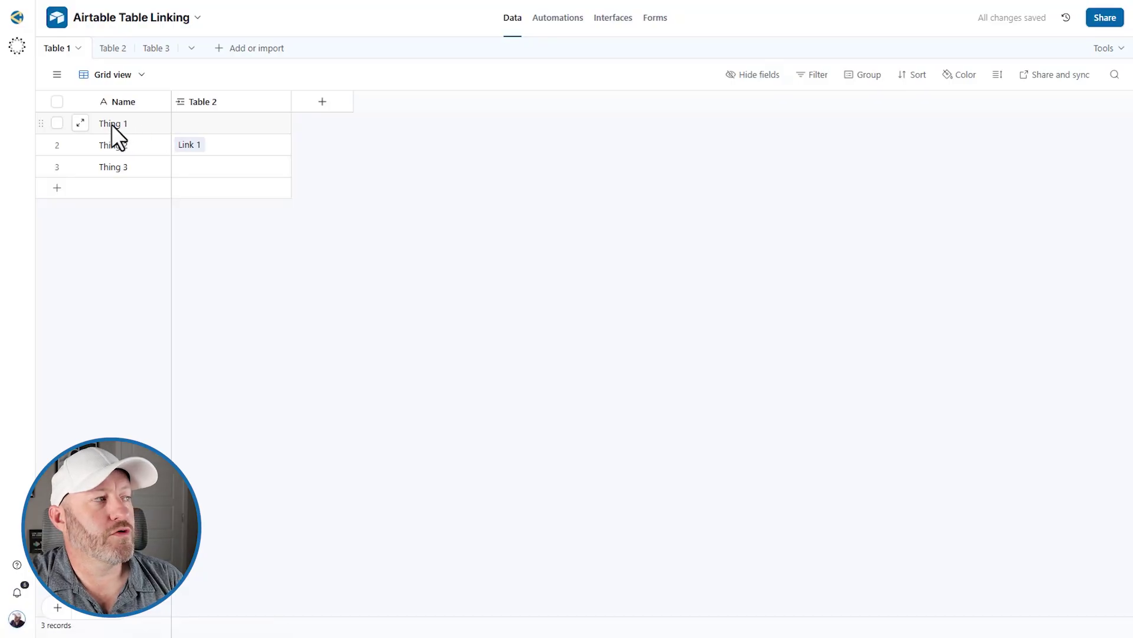
pyautogui.moveTo(112, 124); pyautogui.dragTo(201, 124)
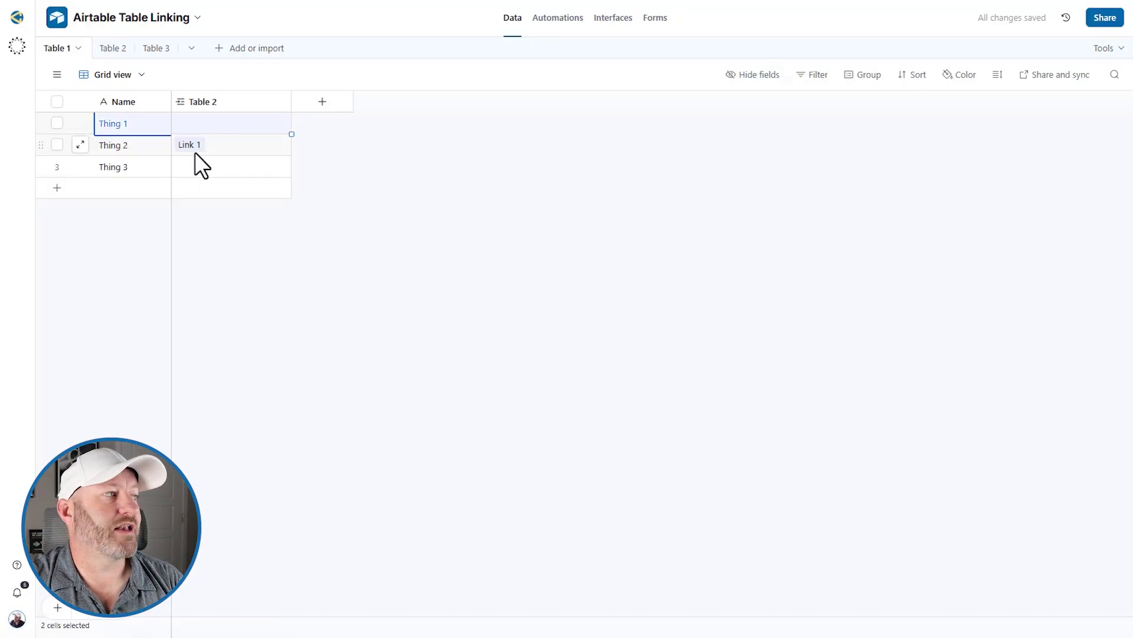
pyautogui.moveTo(120, 147); pyautogui.dragTo(225, 147)
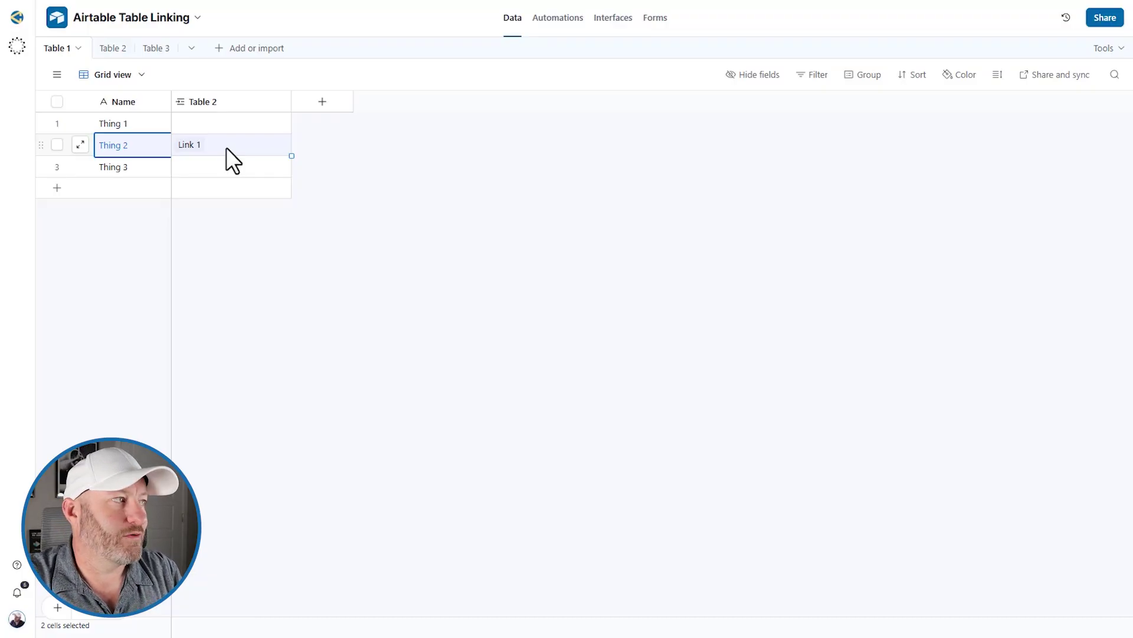
pyautogui.click(225, 147)
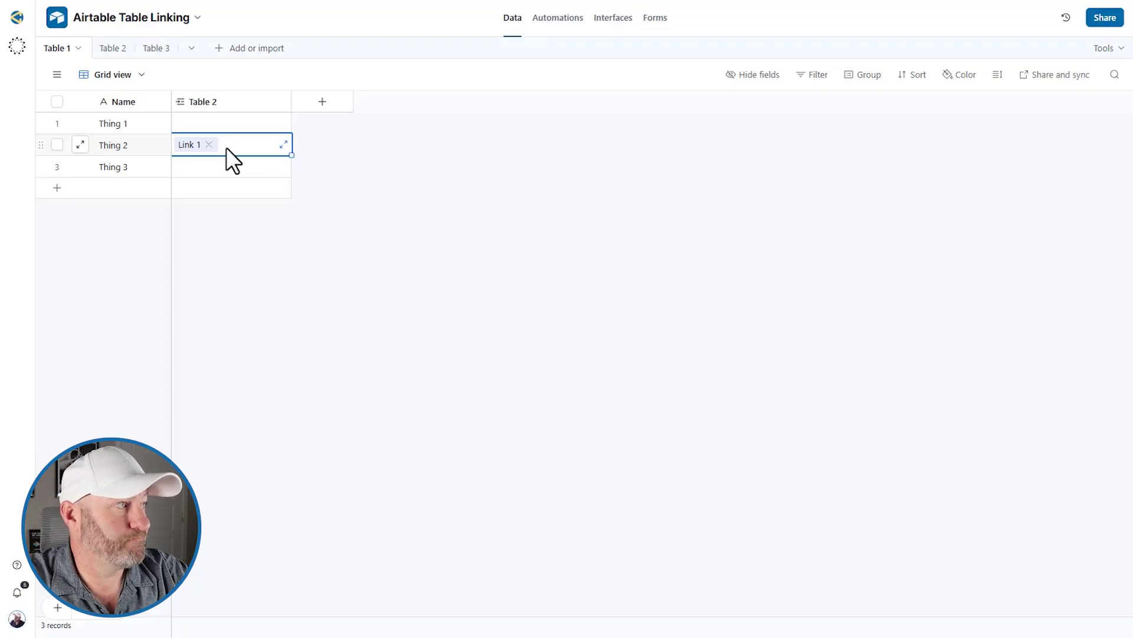
pyautogui.moveTo(228, 125)
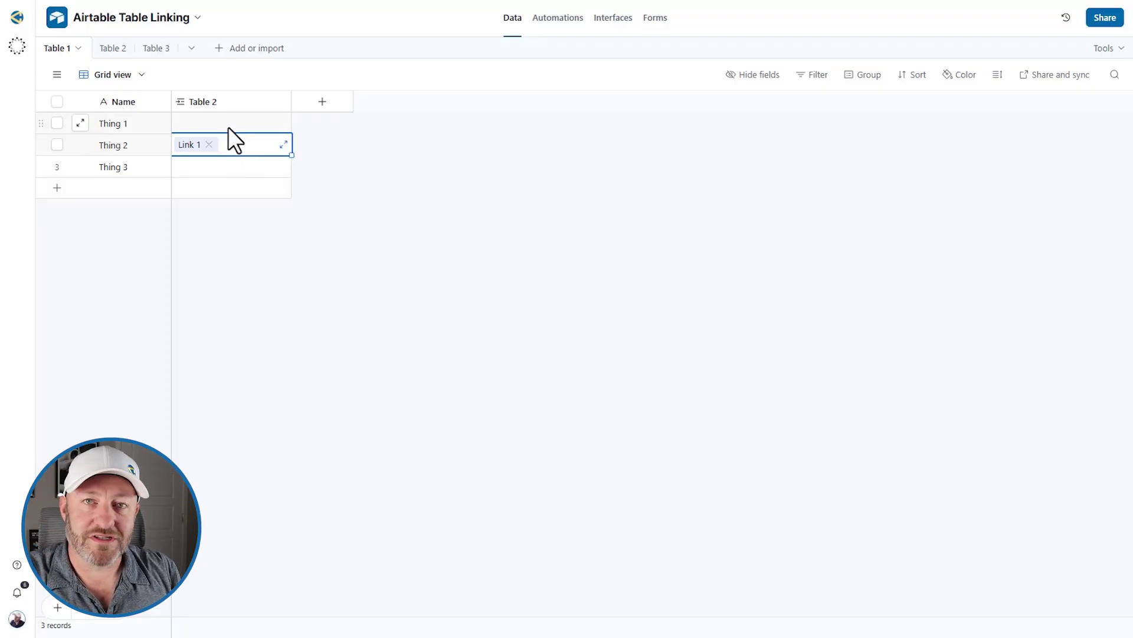
pyautogui.doubleClick(227, 100)
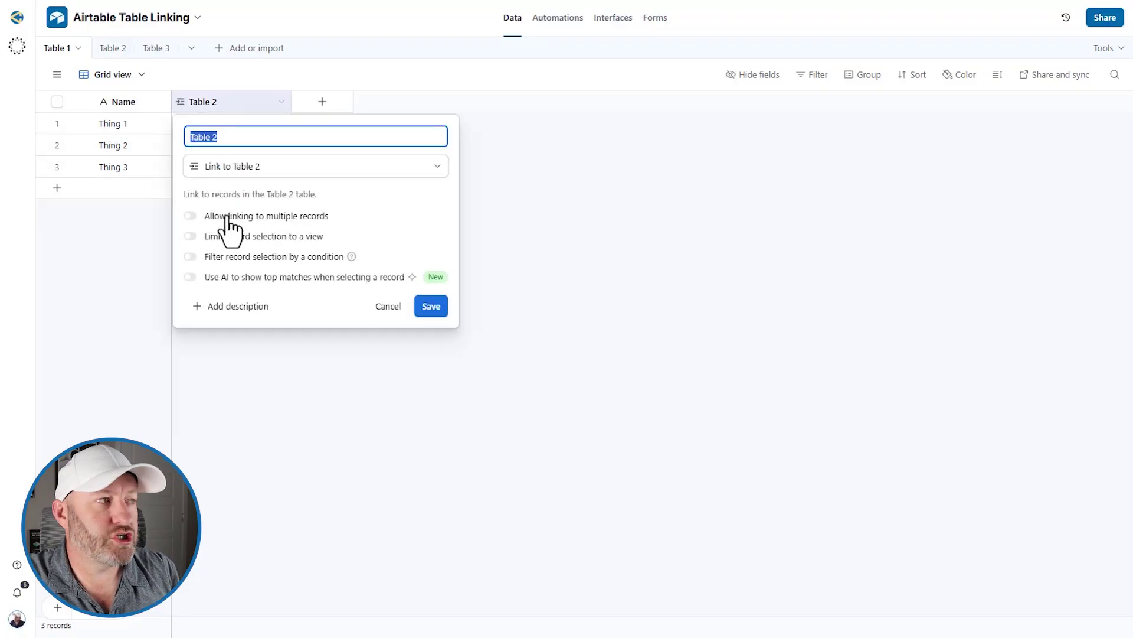
pyautogui.click(506, 215)
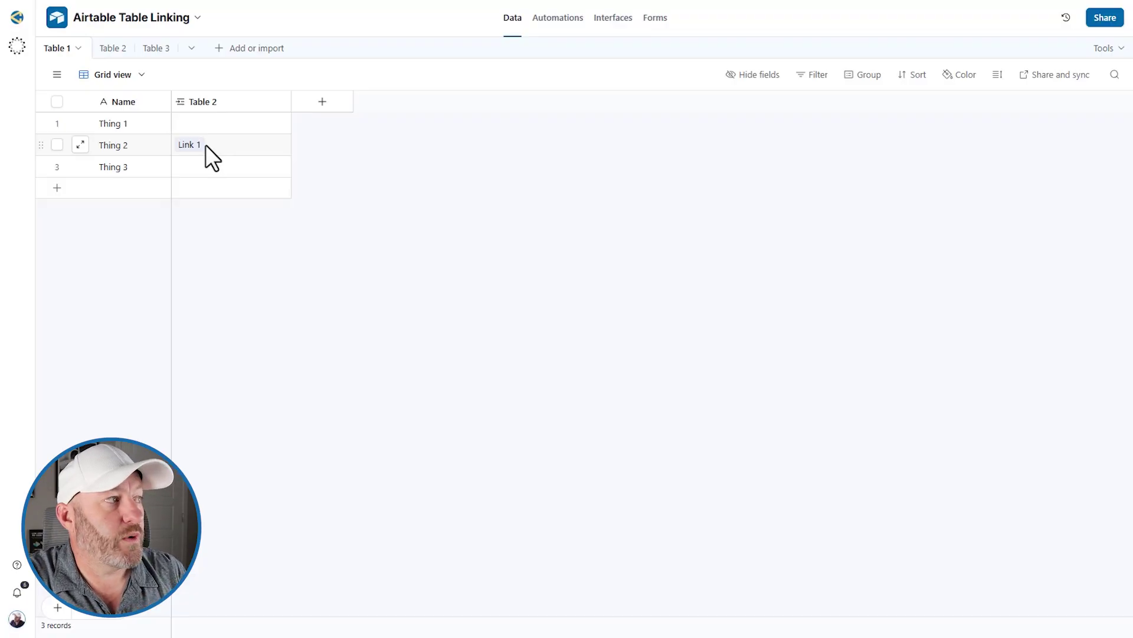
pyautogui.click(199, 125)
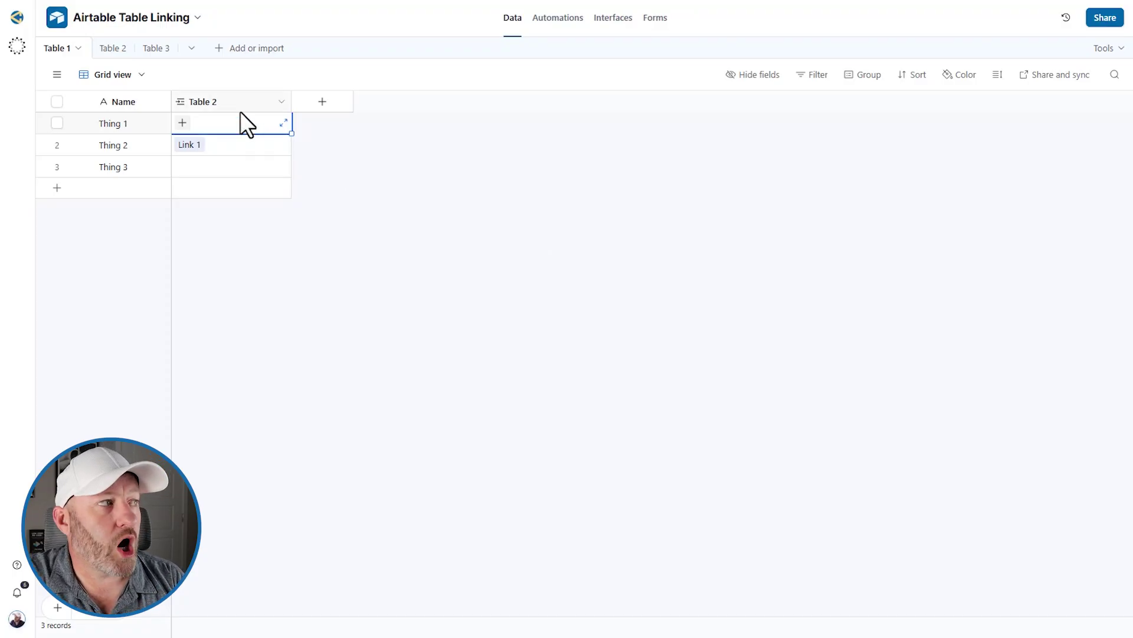
pyautogui.moveTo(232, 102)
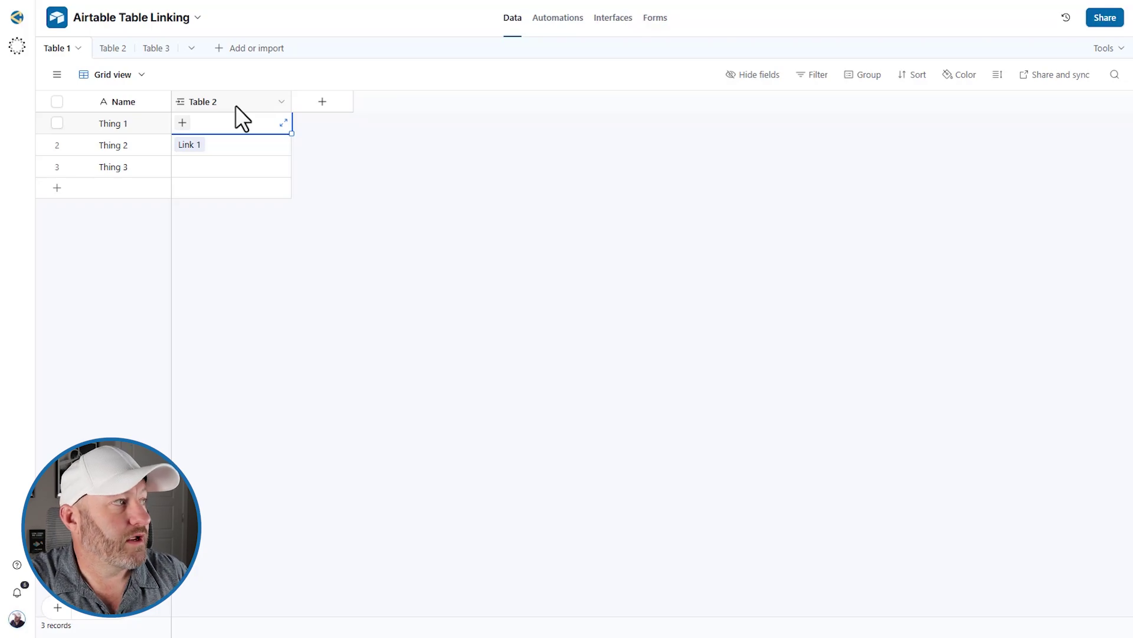
# - Re-enable linking to multiple records on Table 1's Table 2 link field
pyautogui.doubleClick(236, 105)
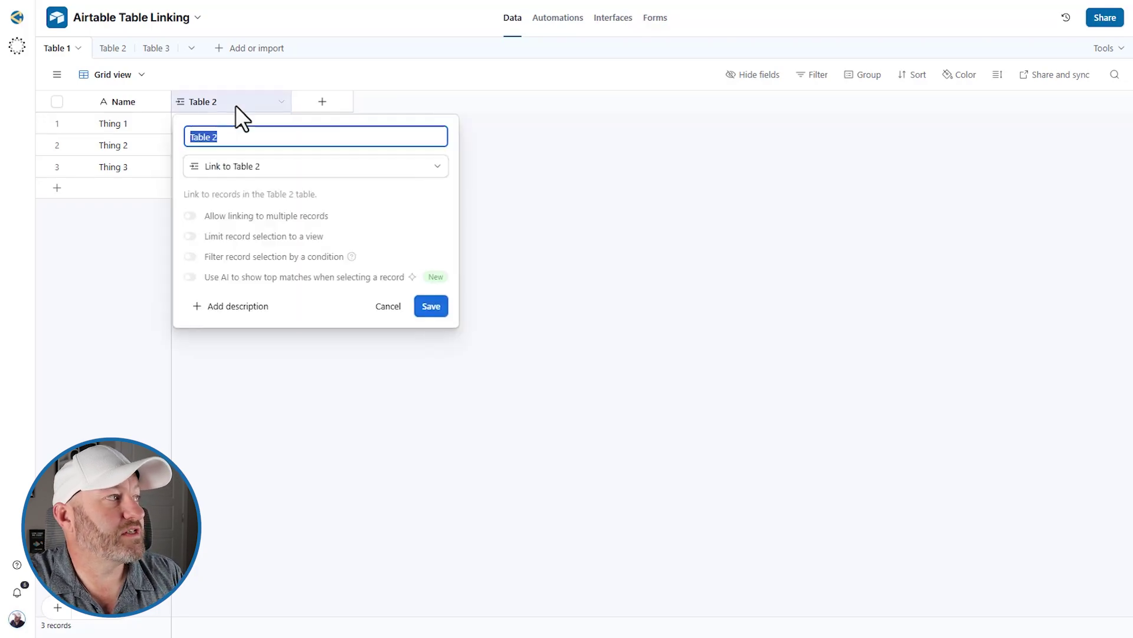
pyautogui.click(253, 218)
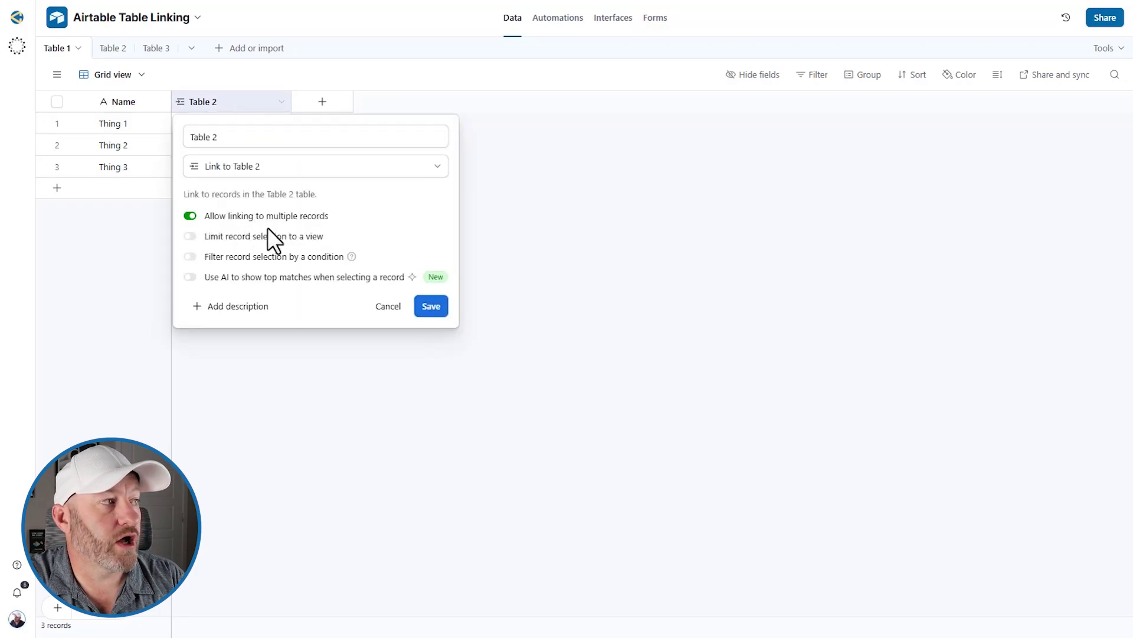
pyautogui.click(429, 308)
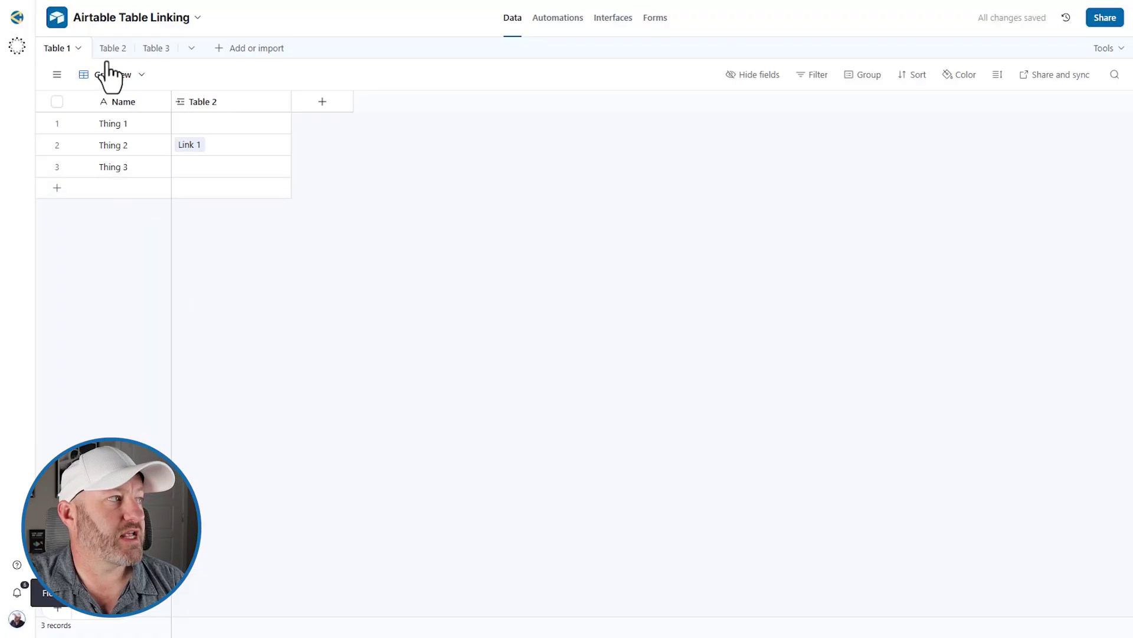
# - Link Thing 2 to Link 2 alongside Link 1 and view the result in Table 2
pyautogui.click(225, 148)
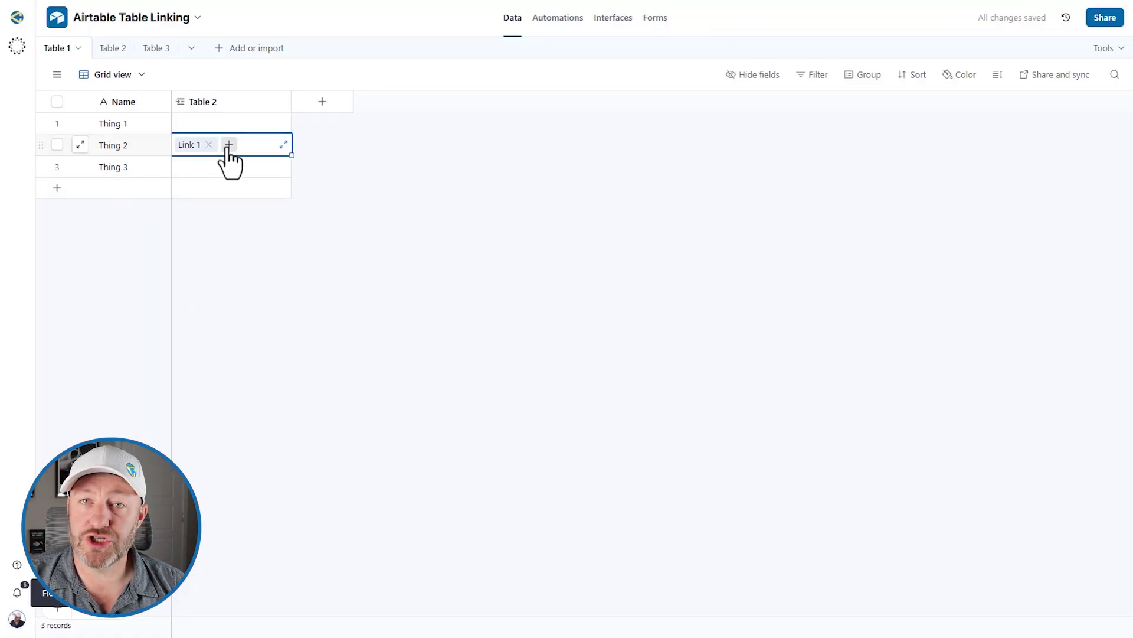
pyautogui.click(229, 145)
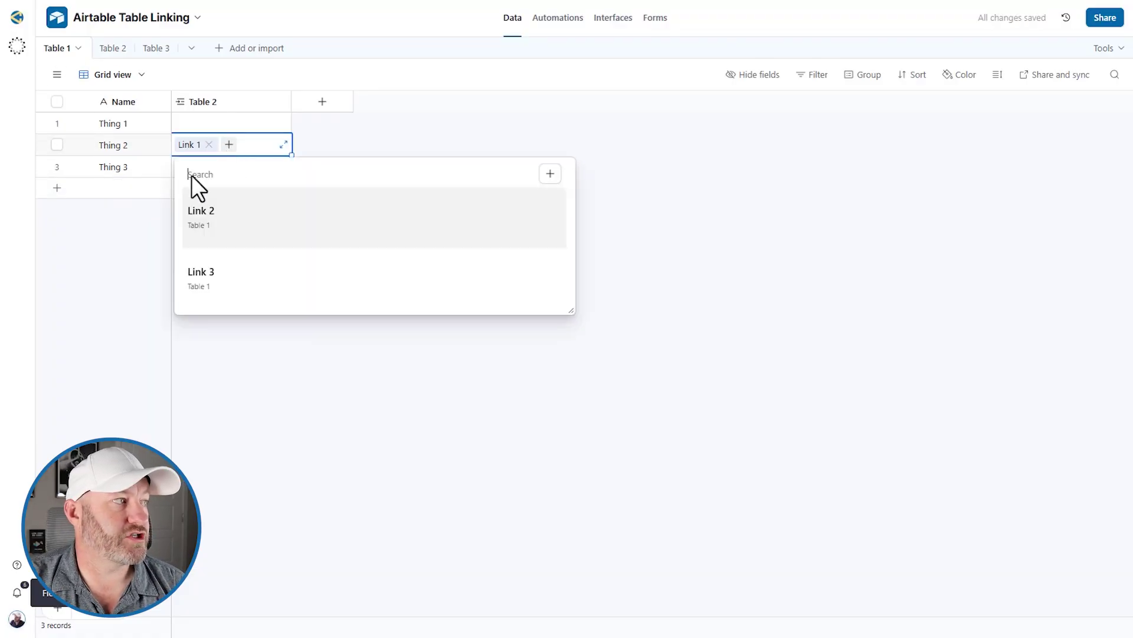
pyautogui.click(251, 212)
pyautogui.moveTo(291, 103); pyautogui.dragTo(321, 104)
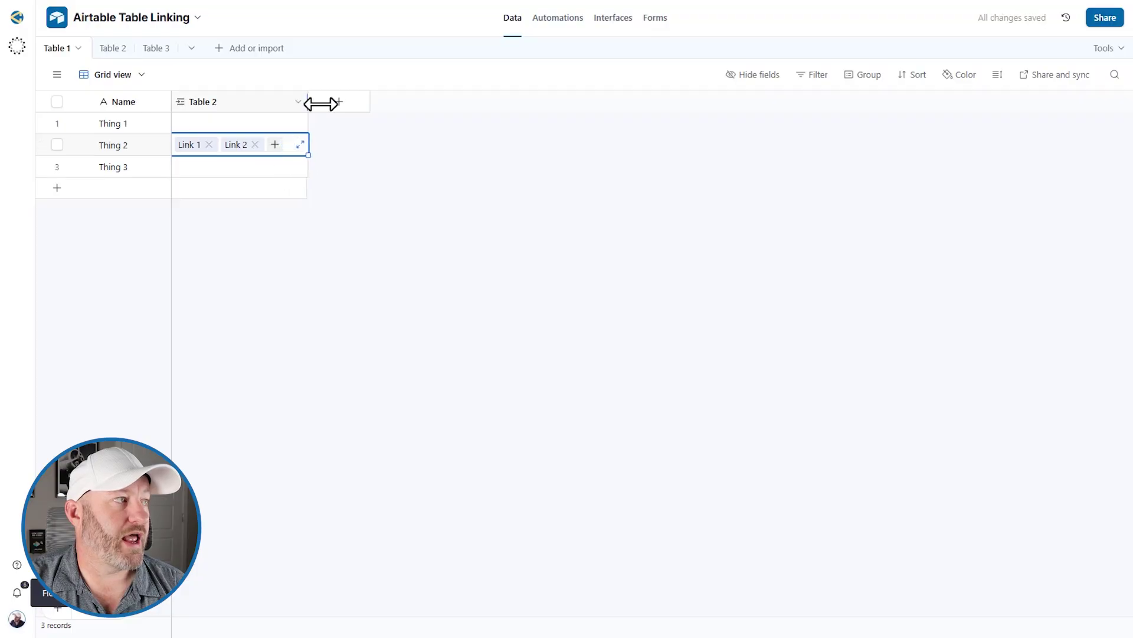
pyautogui.click(270, 300)
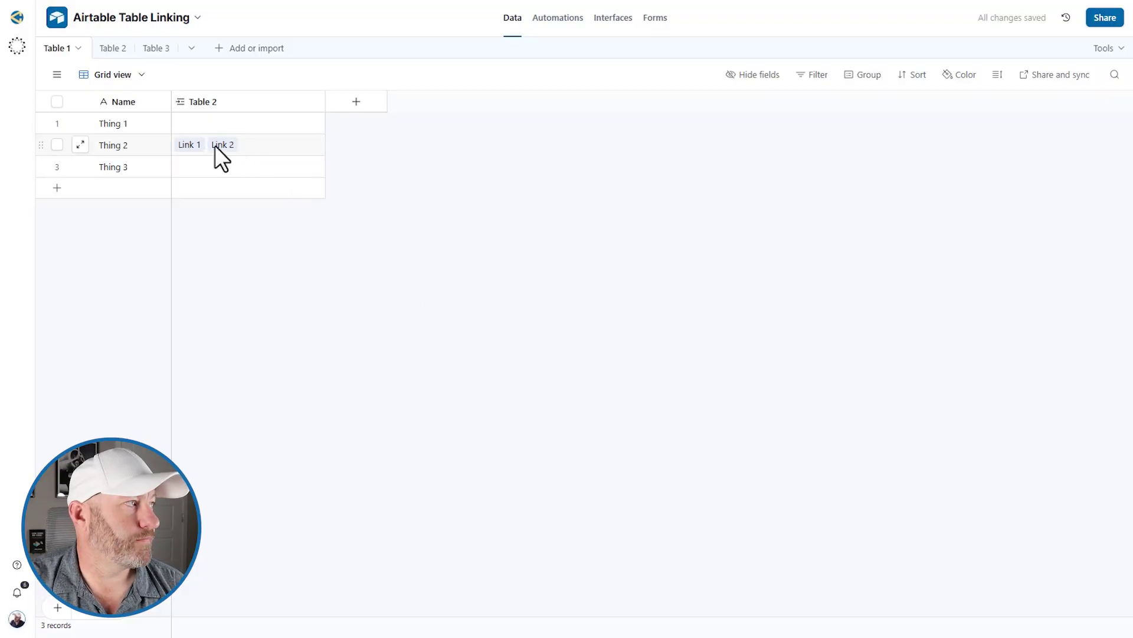
pyautogui.click(111, 48)
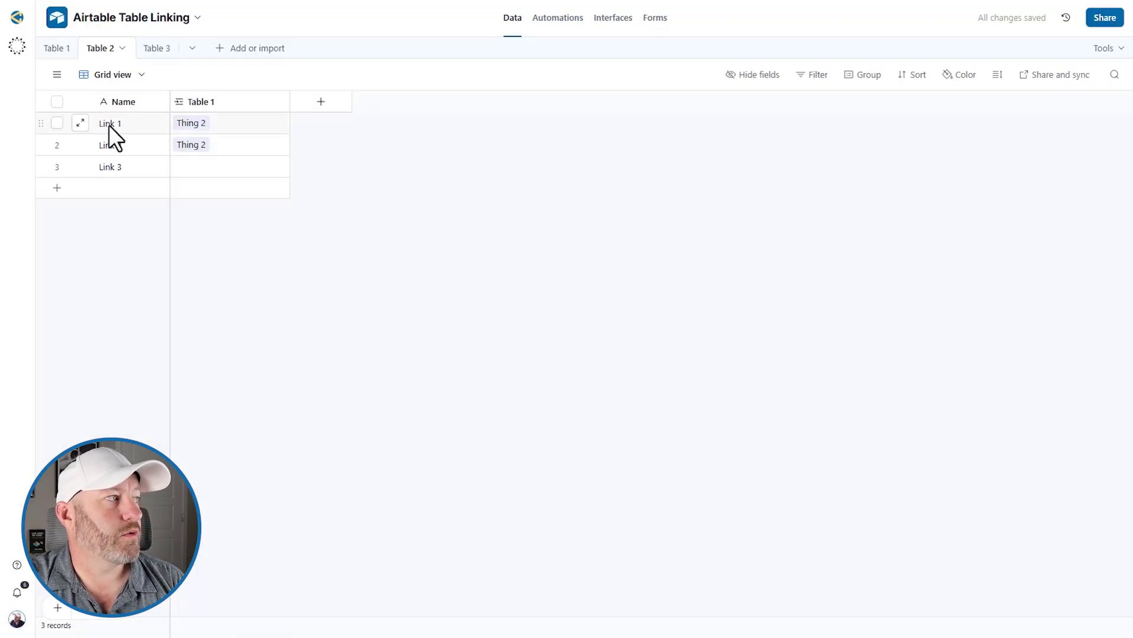
pyautogui.click(226, 124)
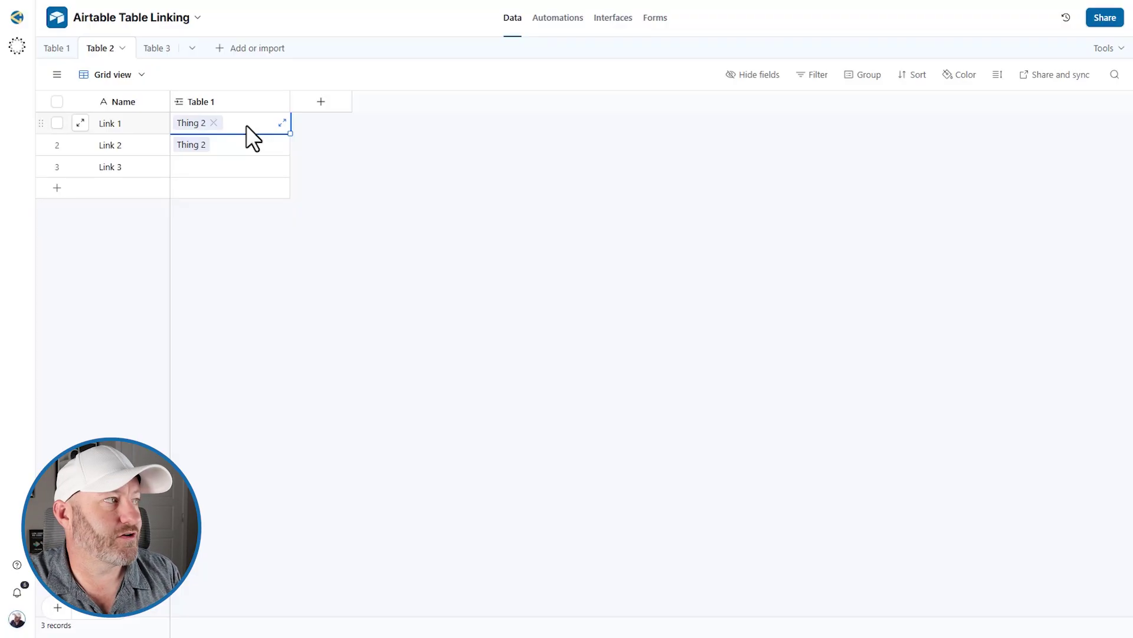
# - Allow Table 2's Table 1 link field to hold multiple records
pyautogui.doubleClick(237, 102)
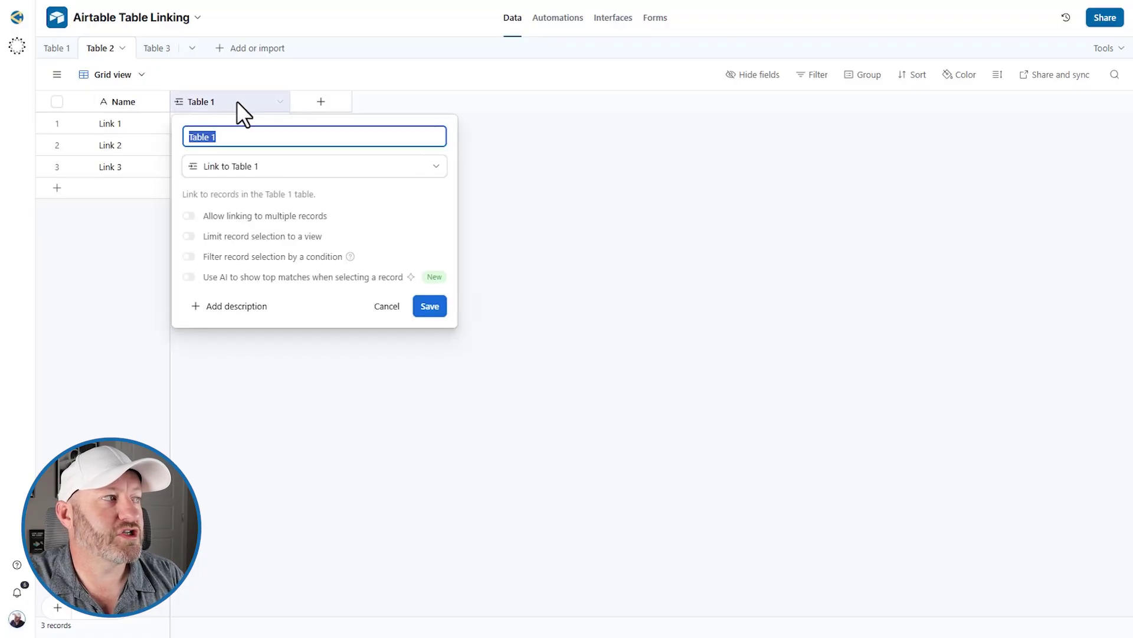
pyautogui.click(223, 216)
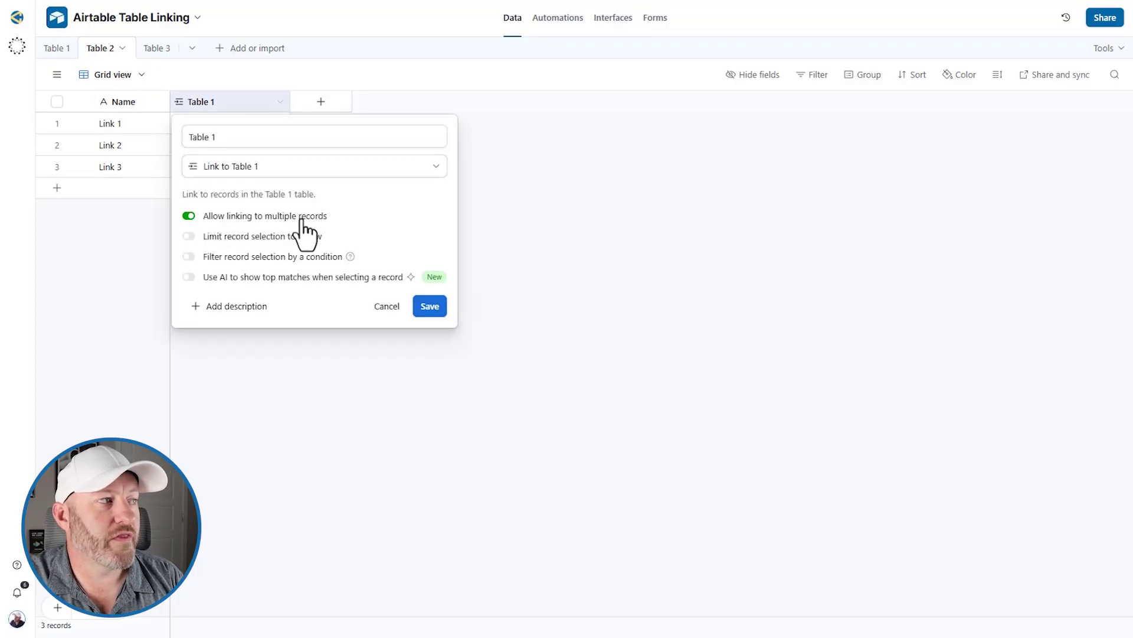
pyautogui.click(425, 306)
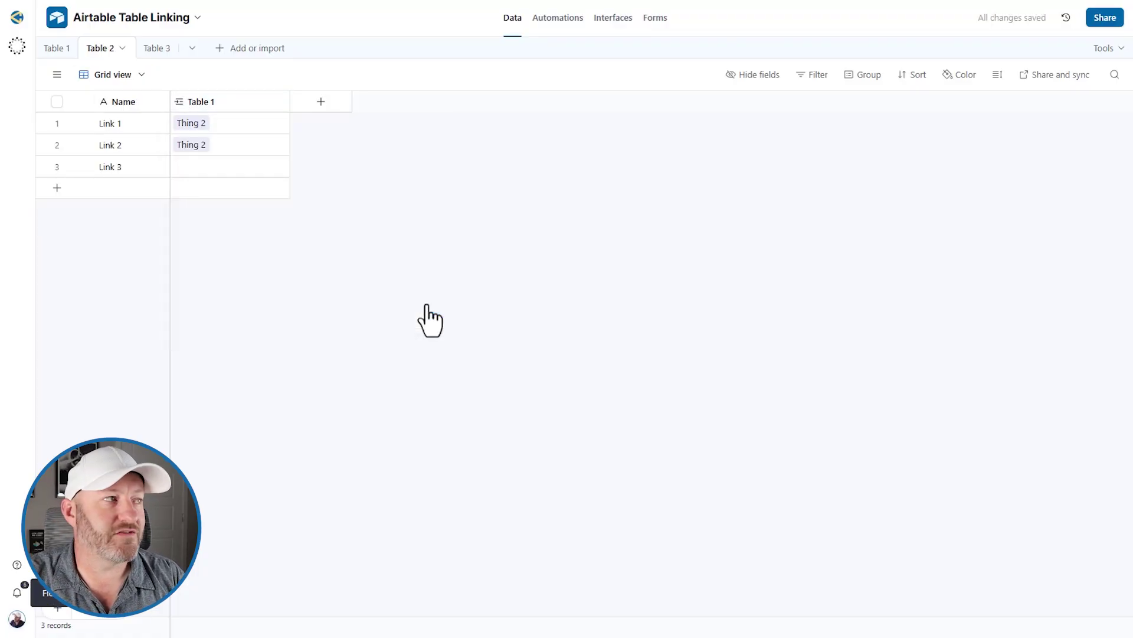
# - Link Thing 1 to Link 1 alongside Thing 2 and check the links in Table 1
pyautogui.click(225, 122)
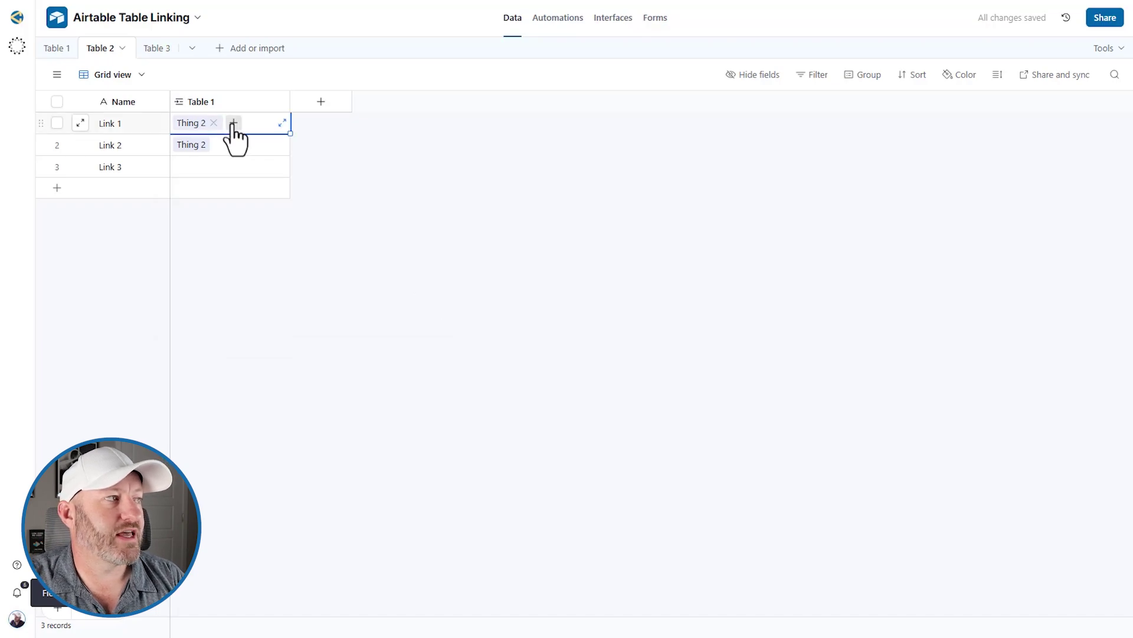
pyautogui.click(247, 201)
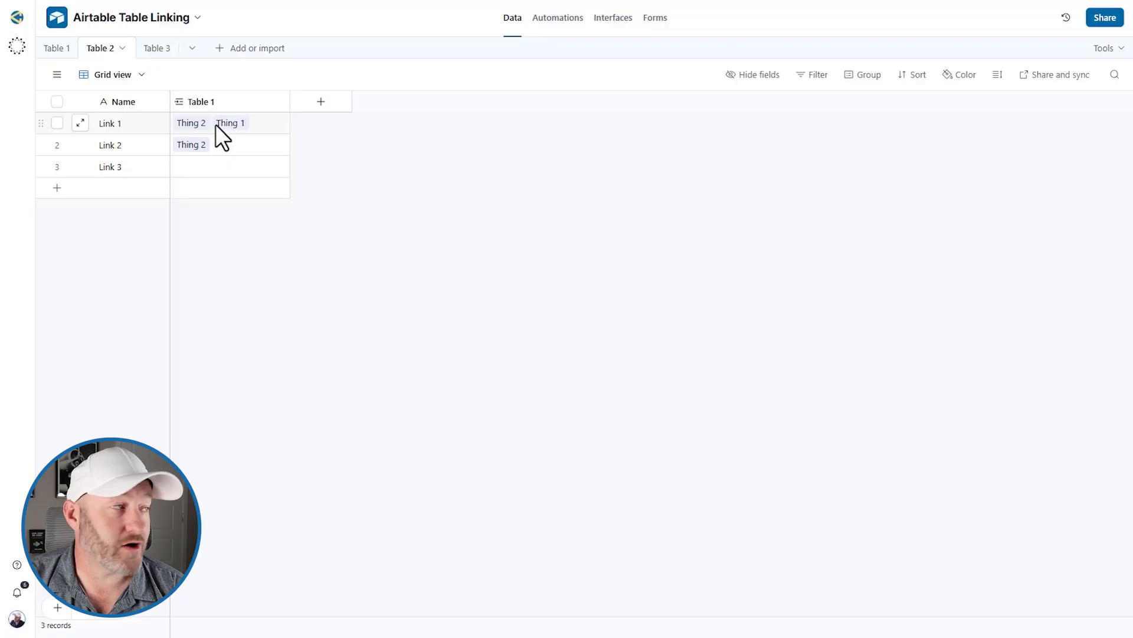
pyautogui.click(50, 48)
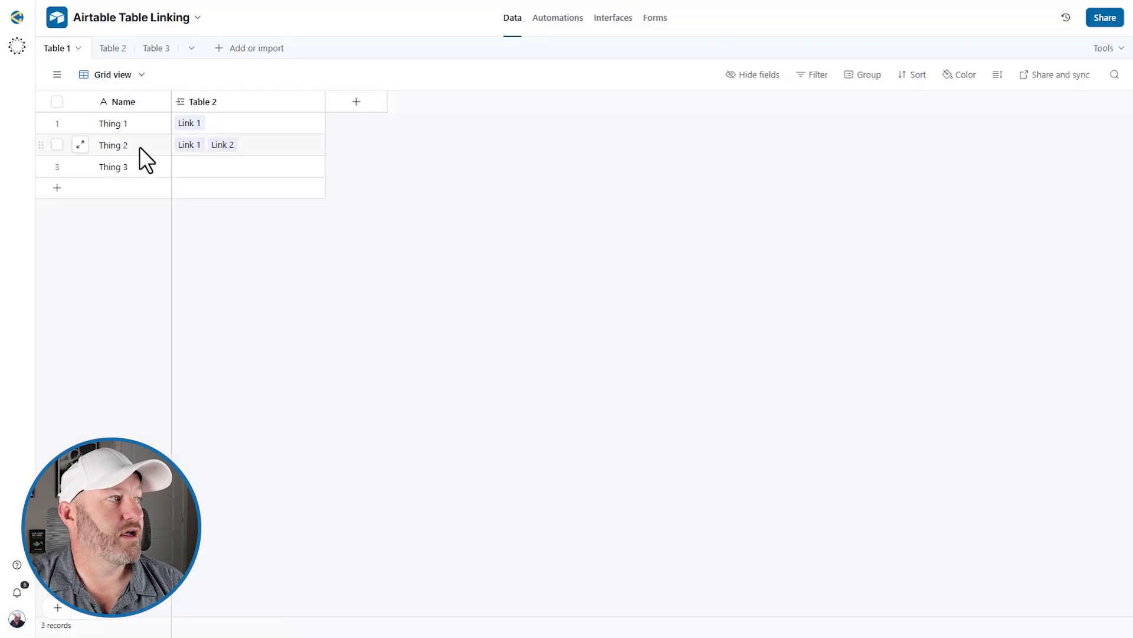
pyautogui.click(136, 147)
# - Remove the Link 1 chip from Thing 1's Table 2 links, leaving it unlinked
pyautogui.click(244, 148)
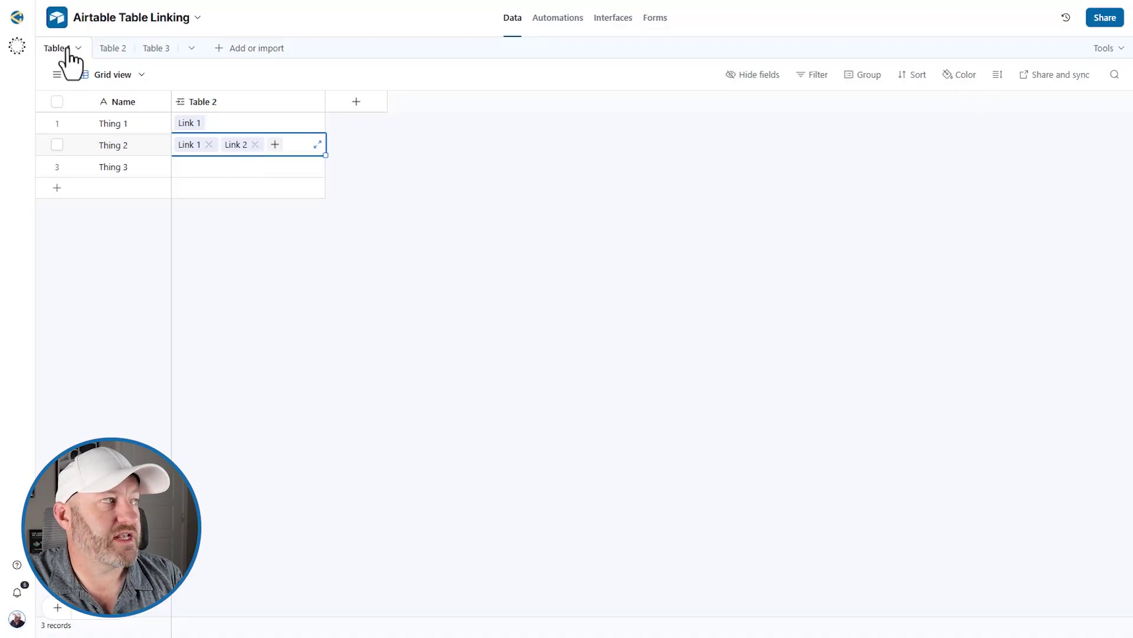
pyautogui.click(105, 50)
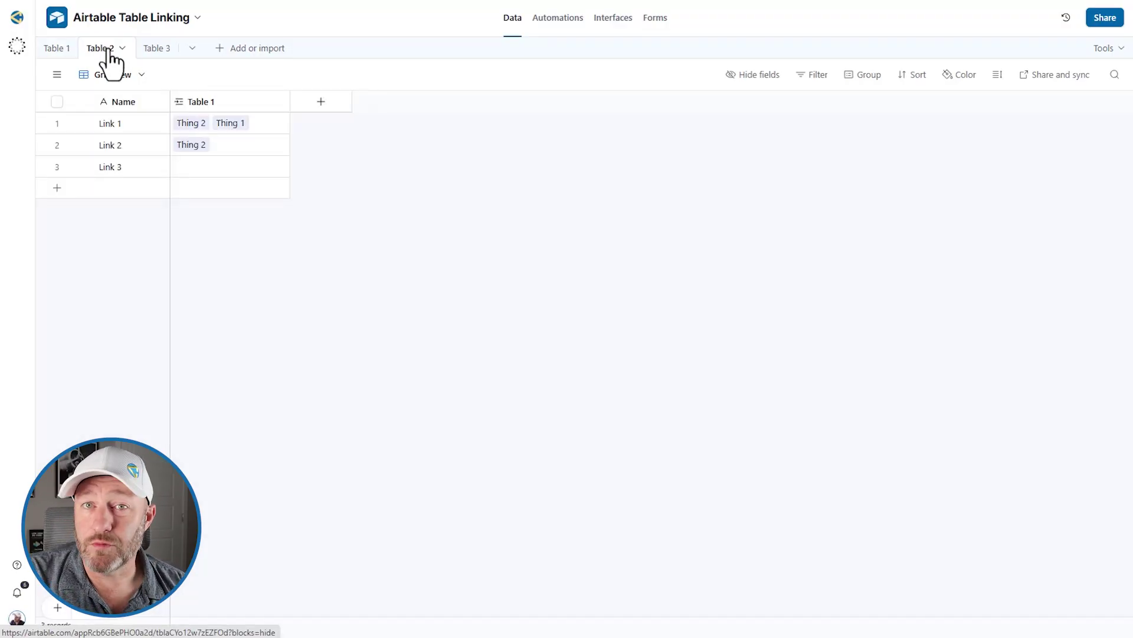
pyautogui.click(56, 47)
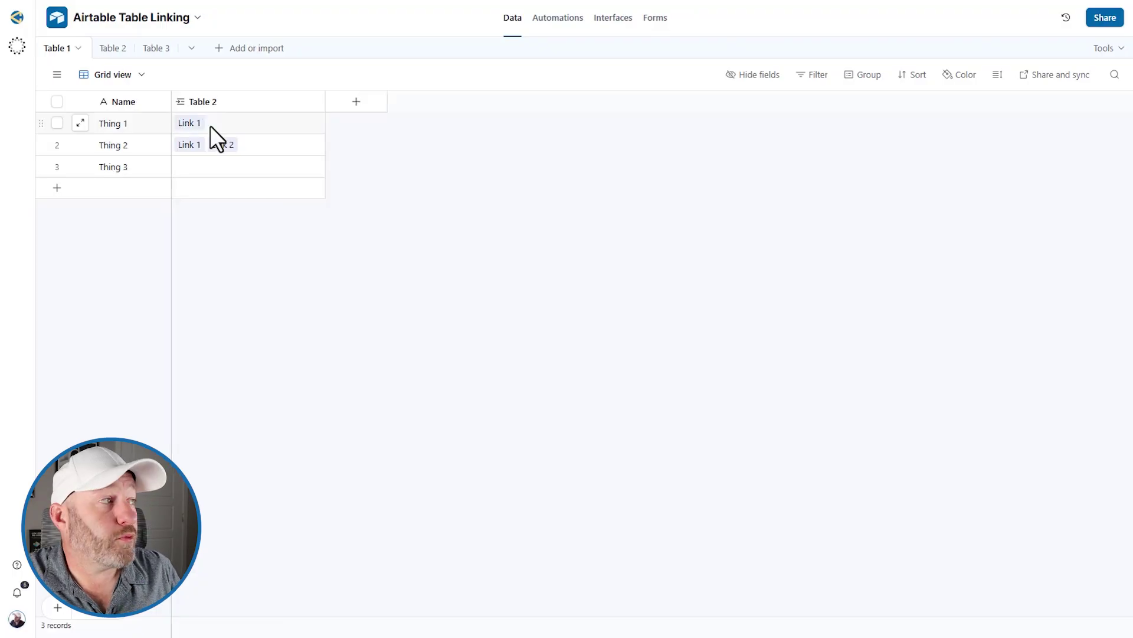
pyautogui.click(206, 124)
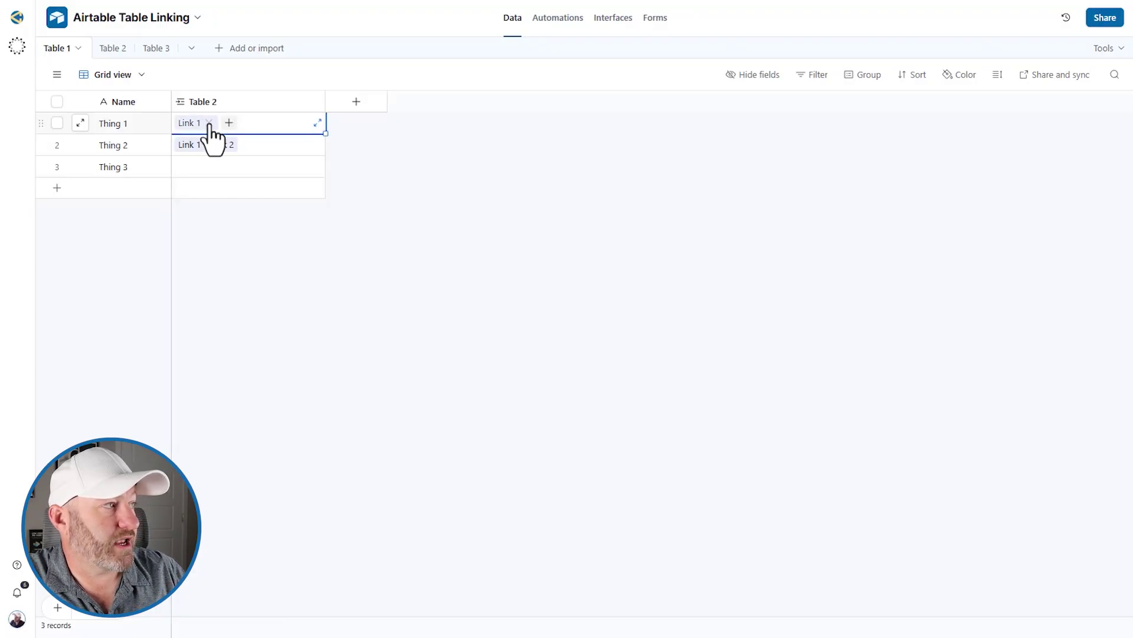
pyautogui.click(209, 123)
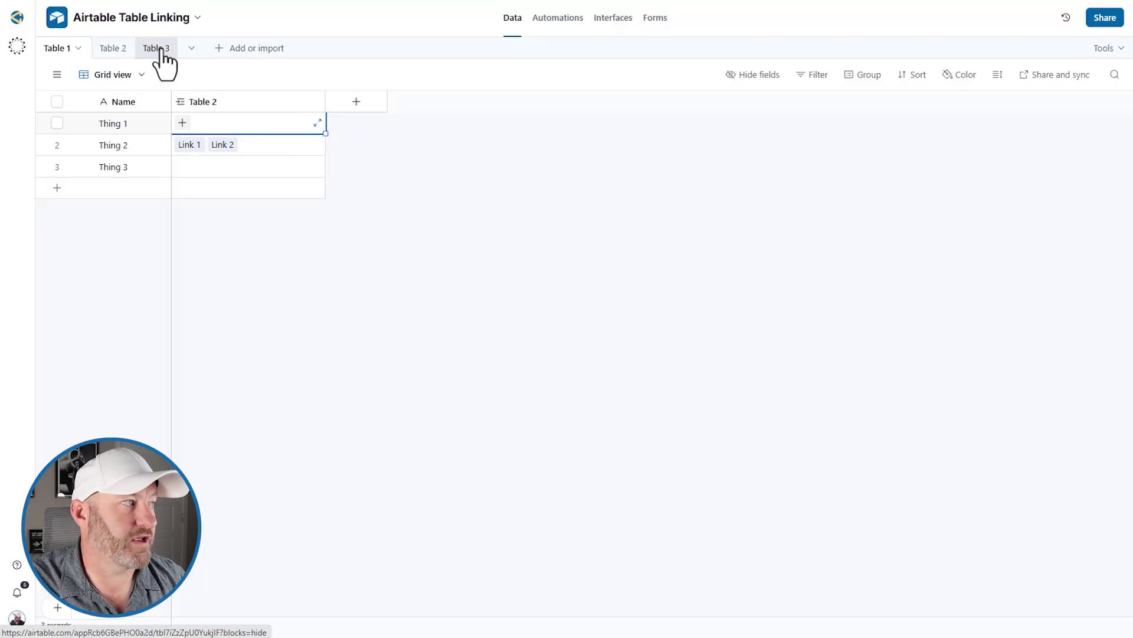
# - Rename Thing 1 in Table 1 to 'Gareth'
pyautogui.click(121, 125)
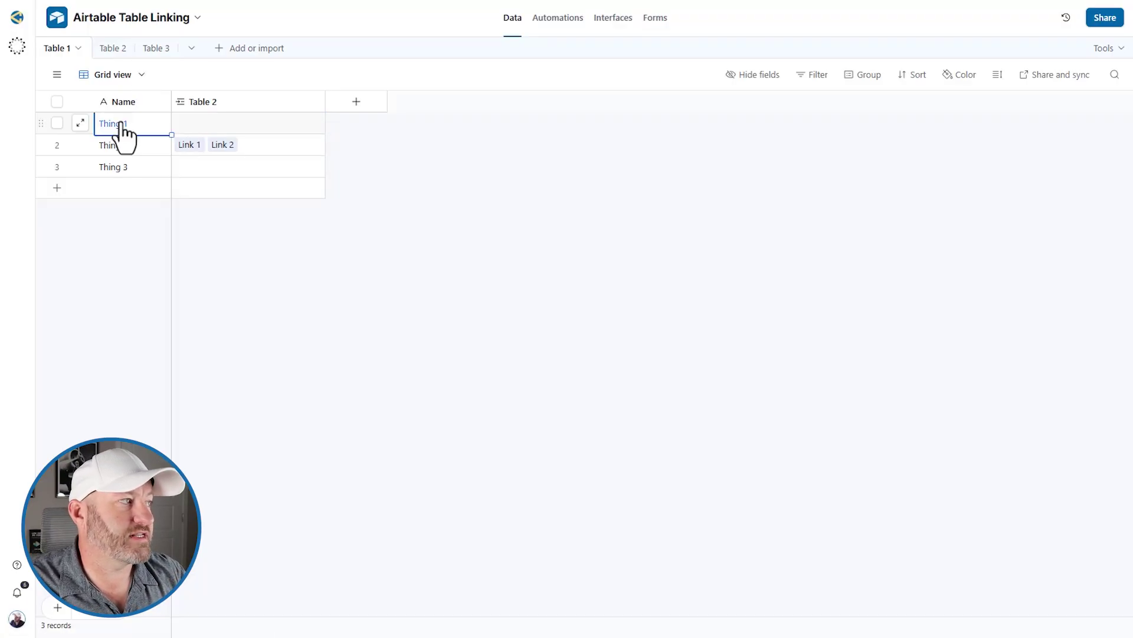
pyautogui.write('Gareth')
pyautogui.press('Tab')
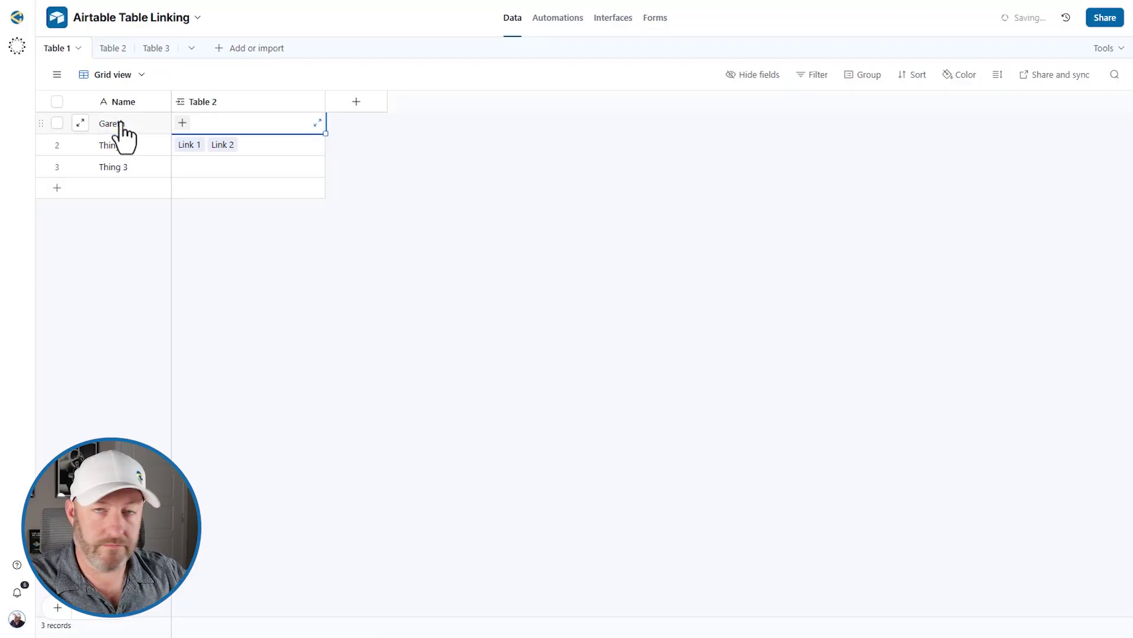
pyautogui.click(121, 123)
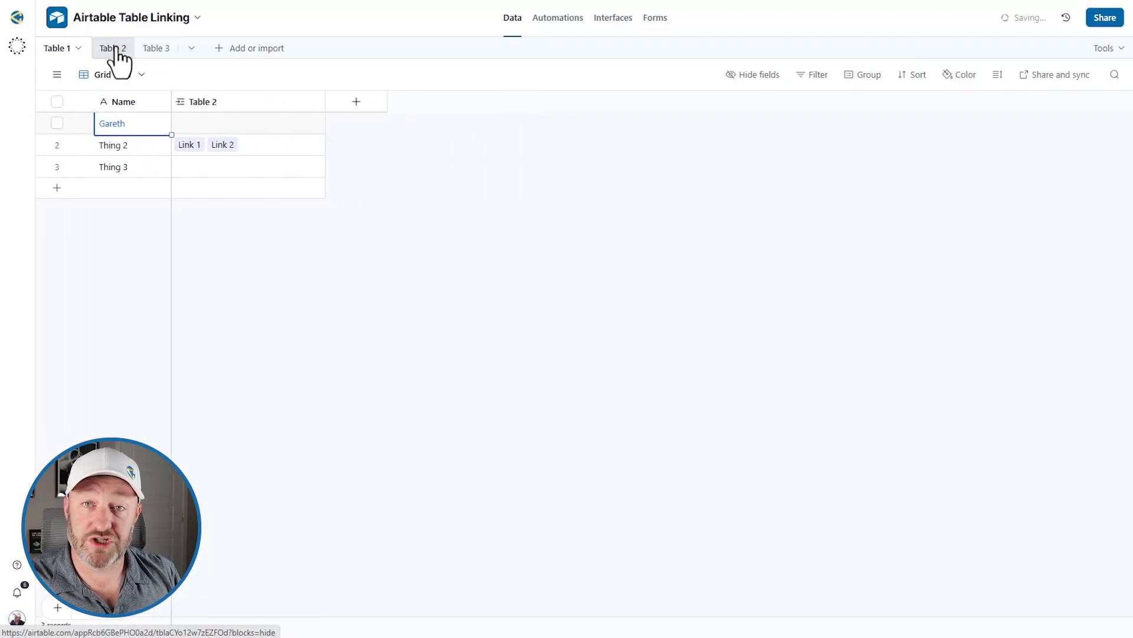
# - Rename the three Table 2 records to 80, 90 and 100
pyautogui.click(116, 47)
pyautogui.click(121, 124)
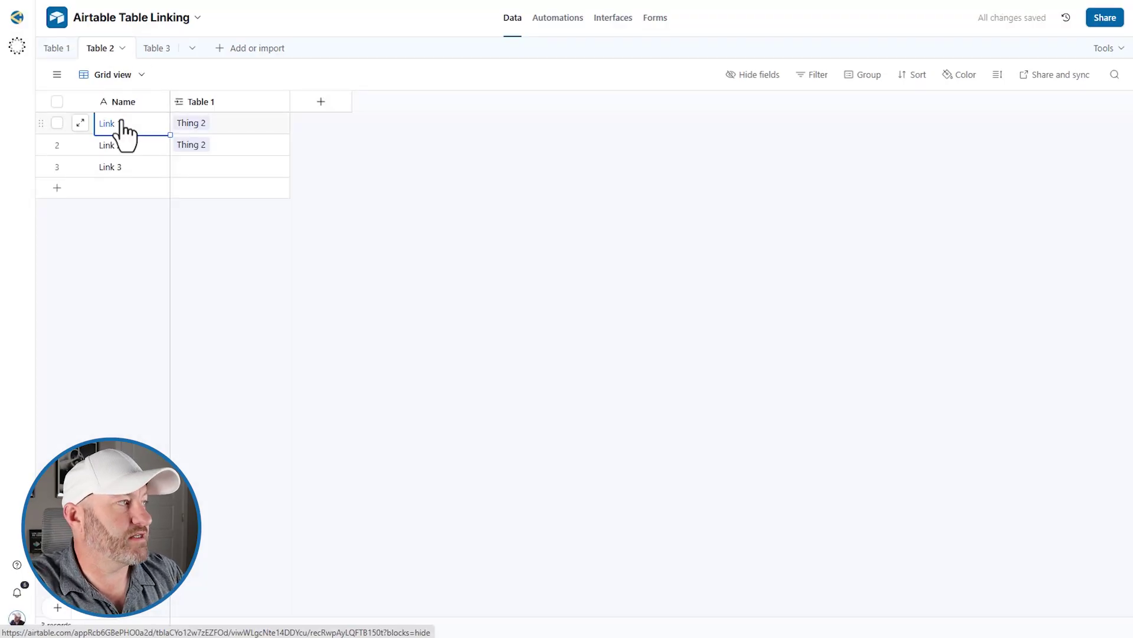
pyautogui.write('80')
pyautogui.press('Return')
pyautogui.write('90')
pyautogui.press('Return')
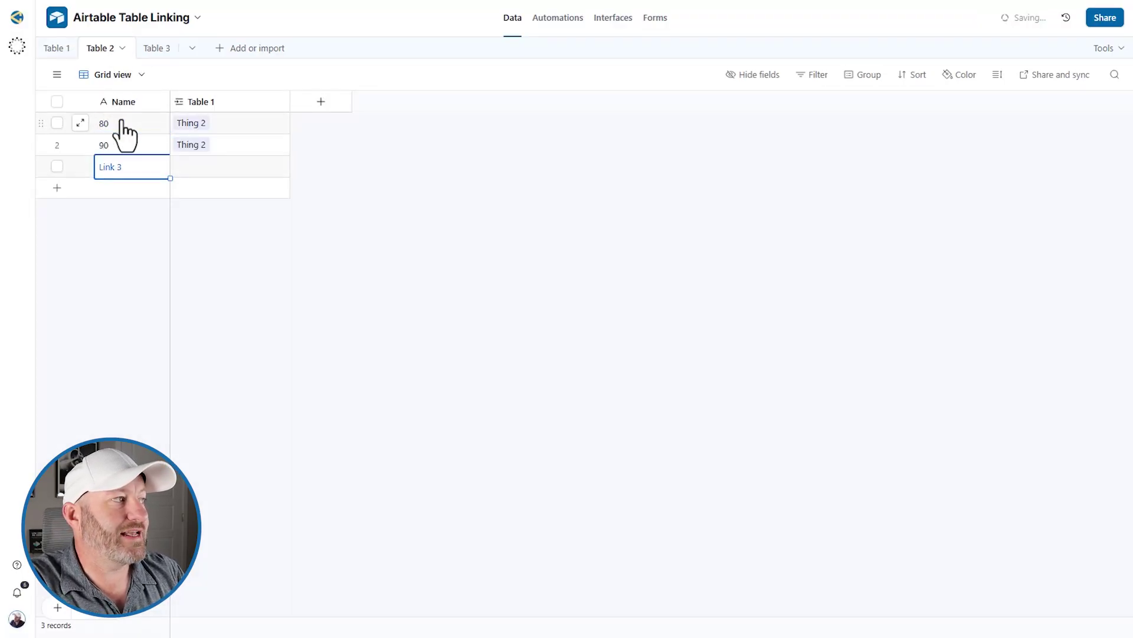
pyautogui.write('100')
pyautogui.click(298, 281)
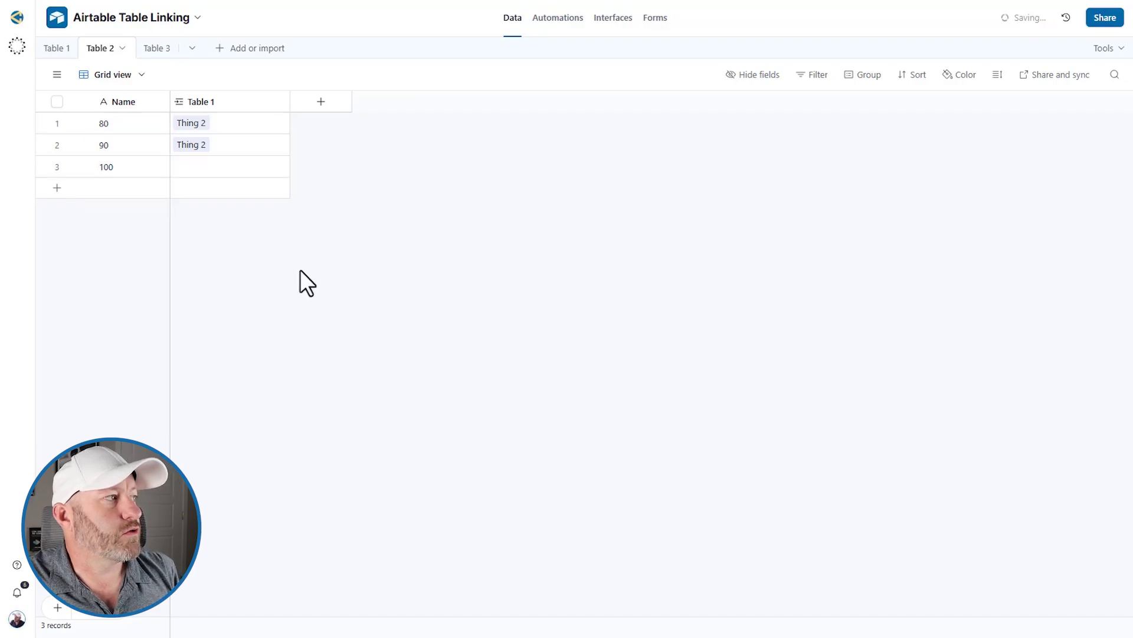
# - Link Gareth to the 80 record in Table 1
pyautogui.click(57, 50)
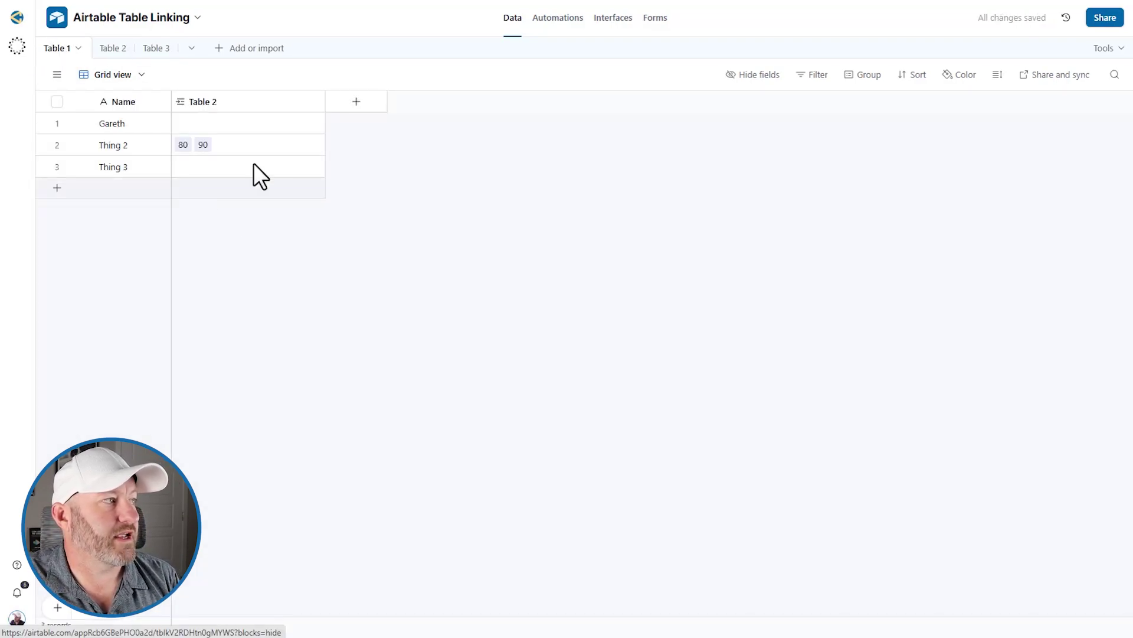
pyautogui.click(178, 122)
pyautogui.click(229, 203)
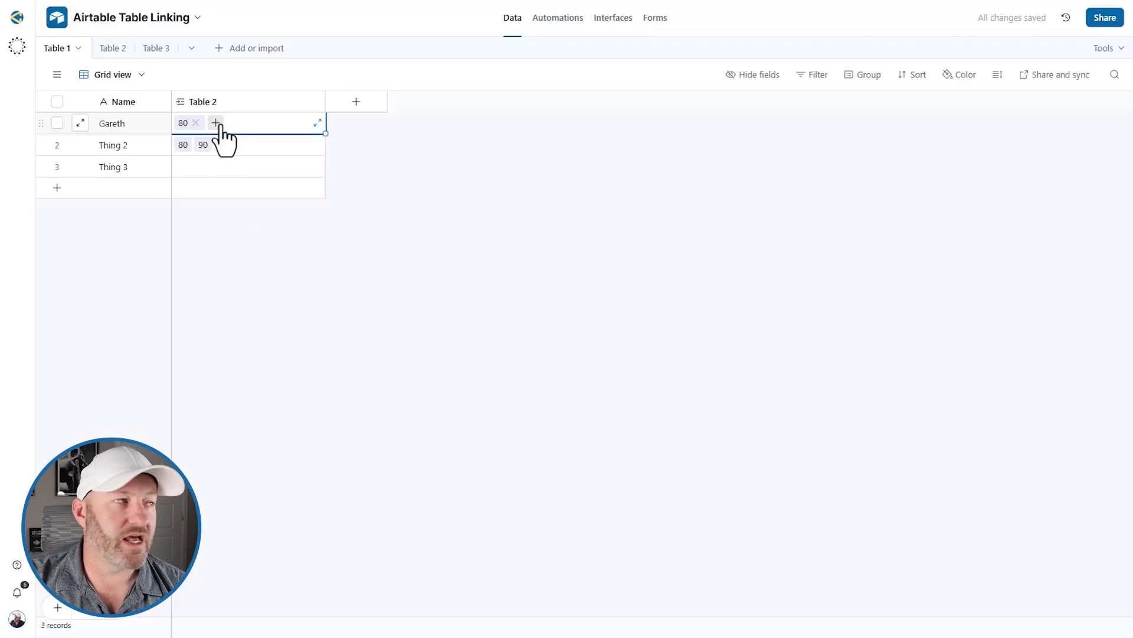
pyautogui.click(155, 49)
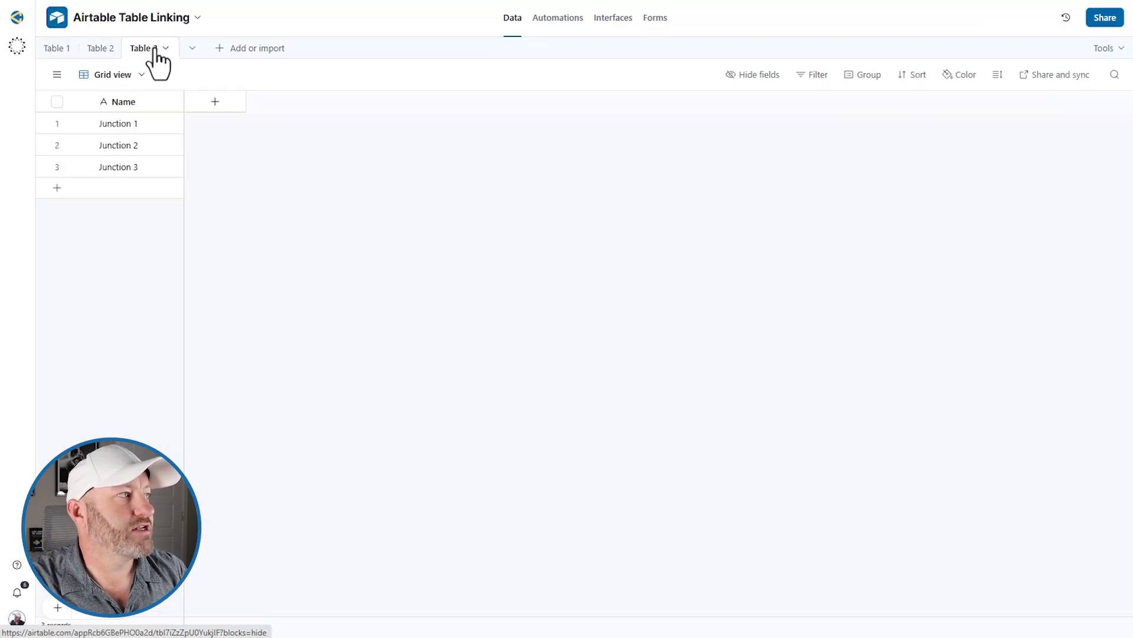
# - Add a 'People' field in Table 3 linking to Table 1
pyautogui.click(215, 103)
pyautogui.write('t')
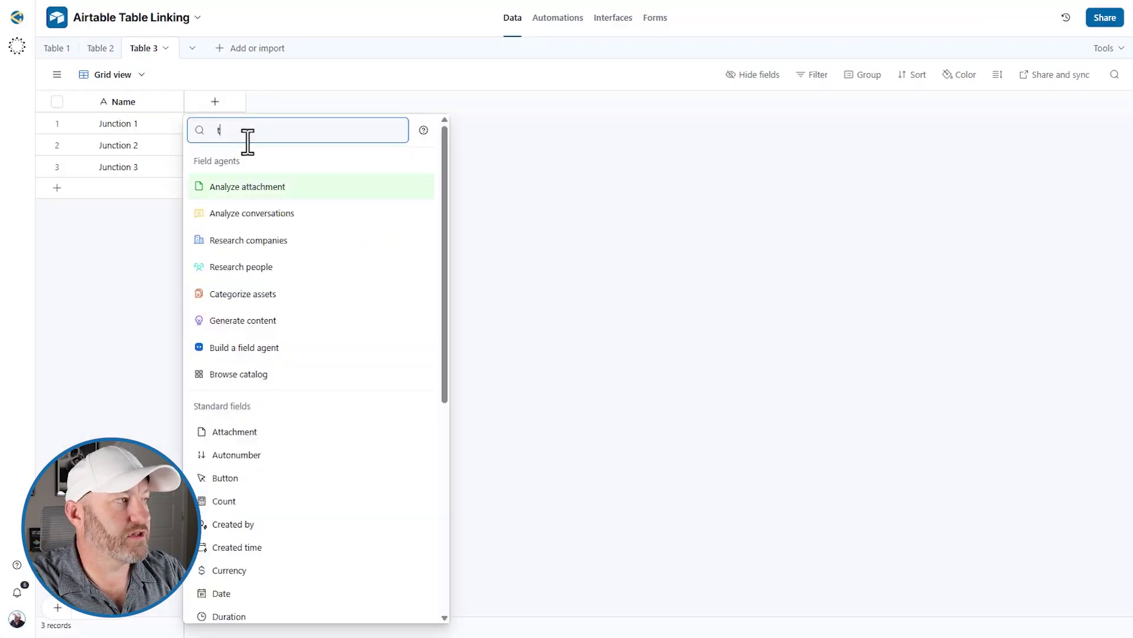
pyautogui.write('in')
pyautogui.click(253, 164)
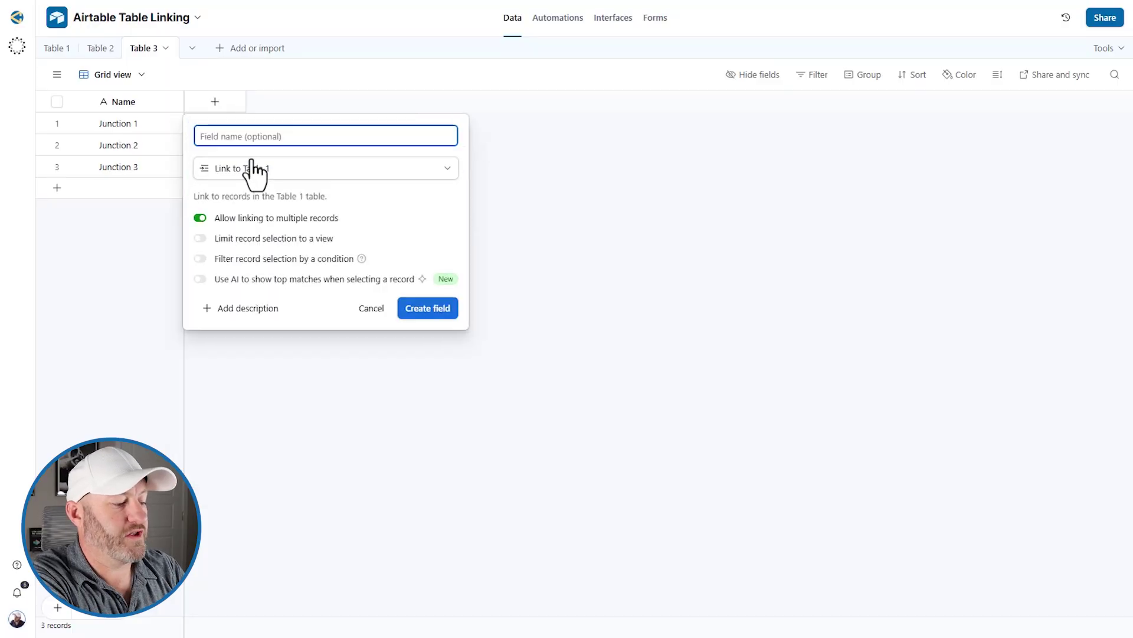
pyautogui.write('People')
pyautogui.press('Return')
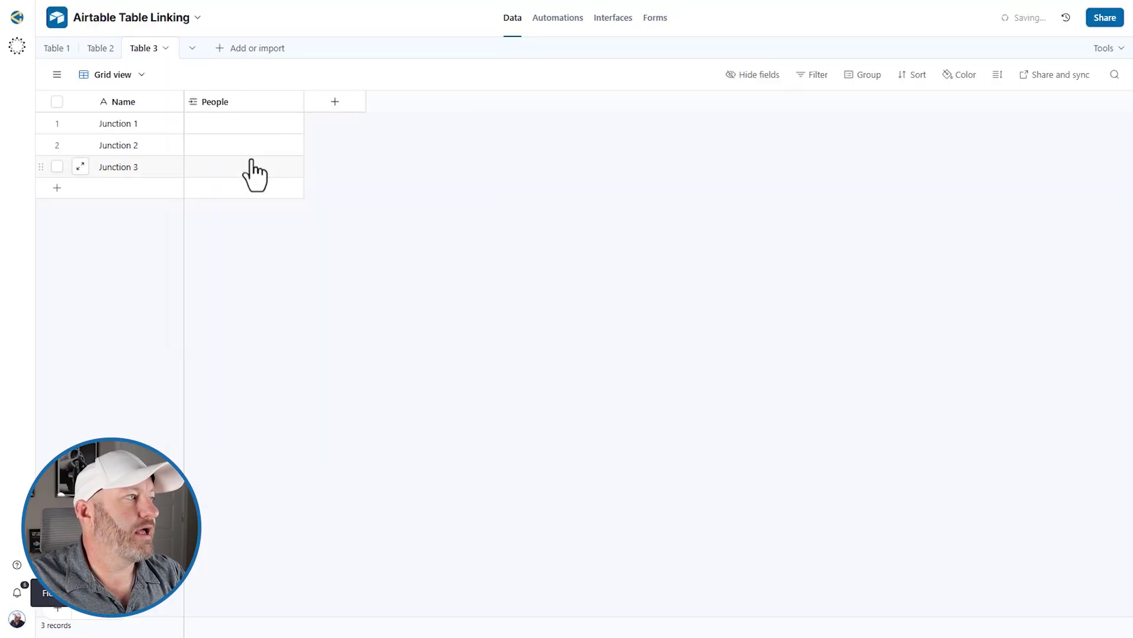
# - Add a 'Rates' field in Table 3 linking to Table 2
pyautogui.click(336, 103)
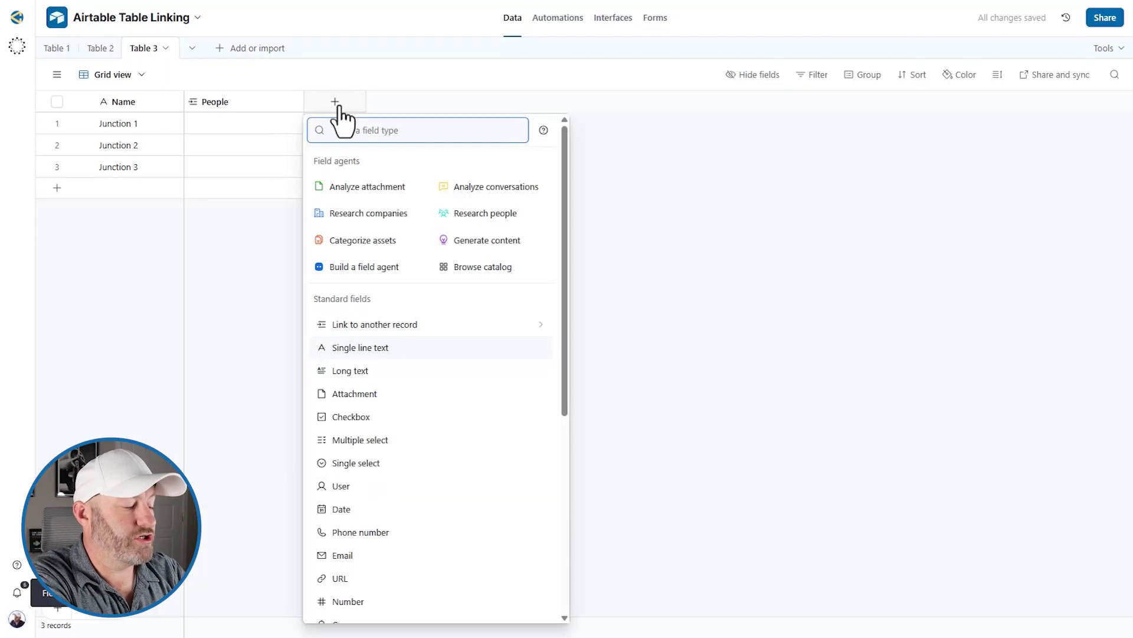
pyautogui.write('in')
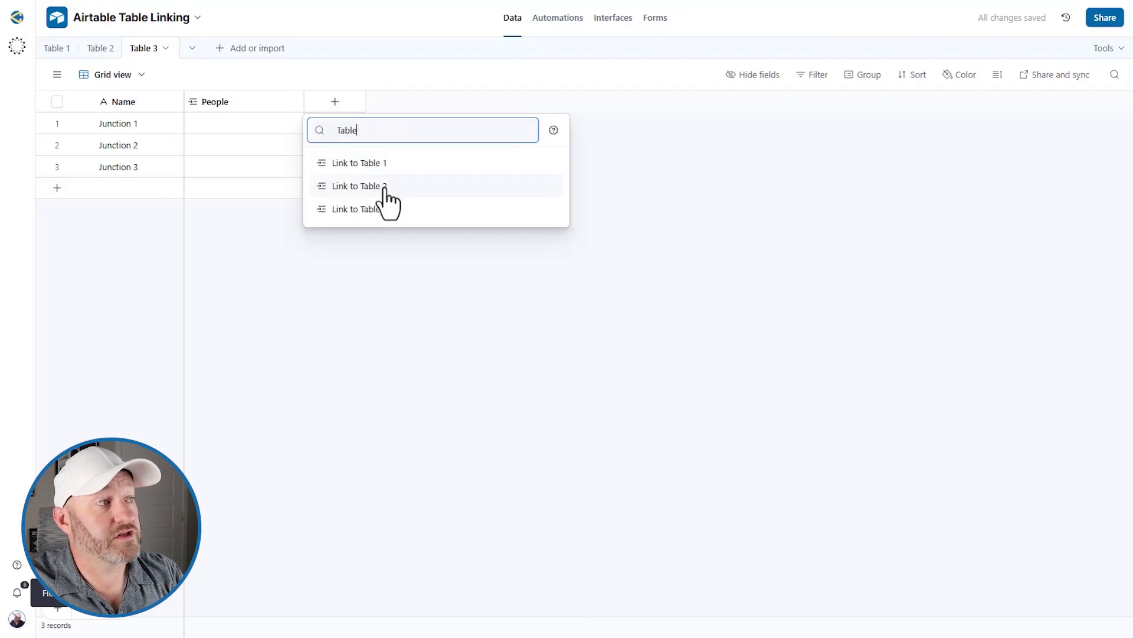
pyautogui.click(384, 186)
pyautogui.write('Rates')
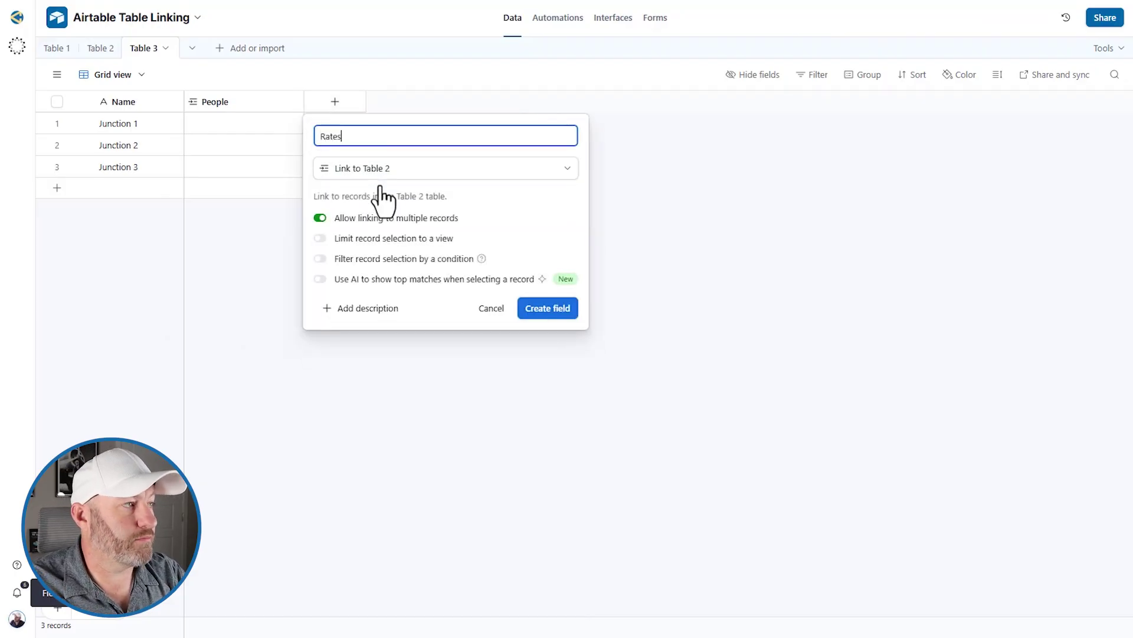
pyautogui.click(546, 313)
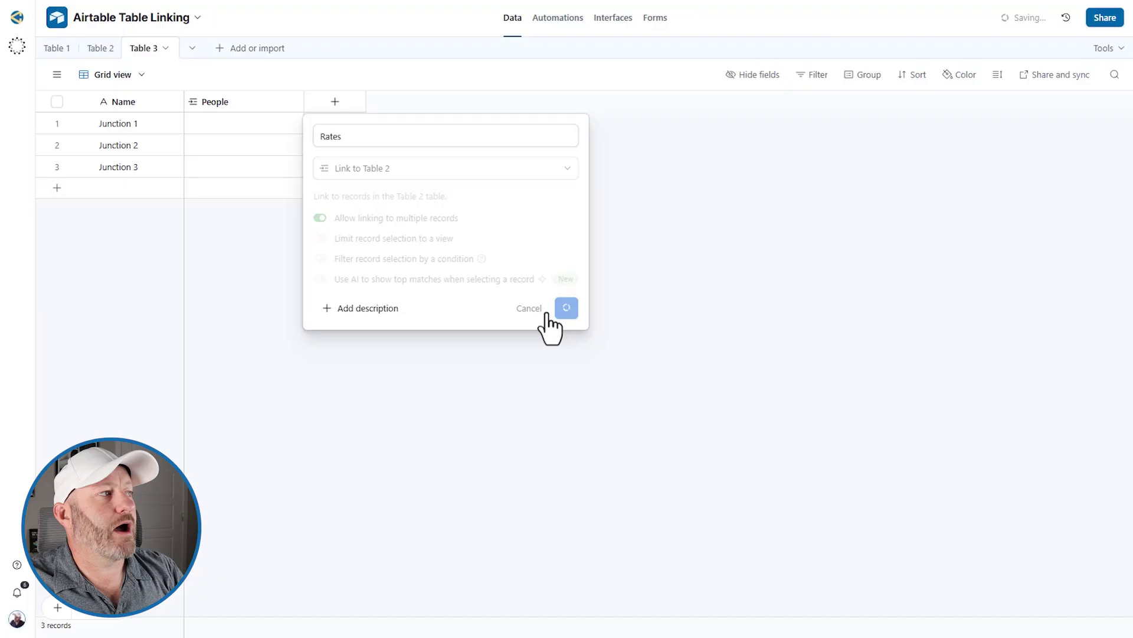
# - Turn off multiple-record linking for both the People and Rates fields
pyautogui.doubleClick(246, 103)
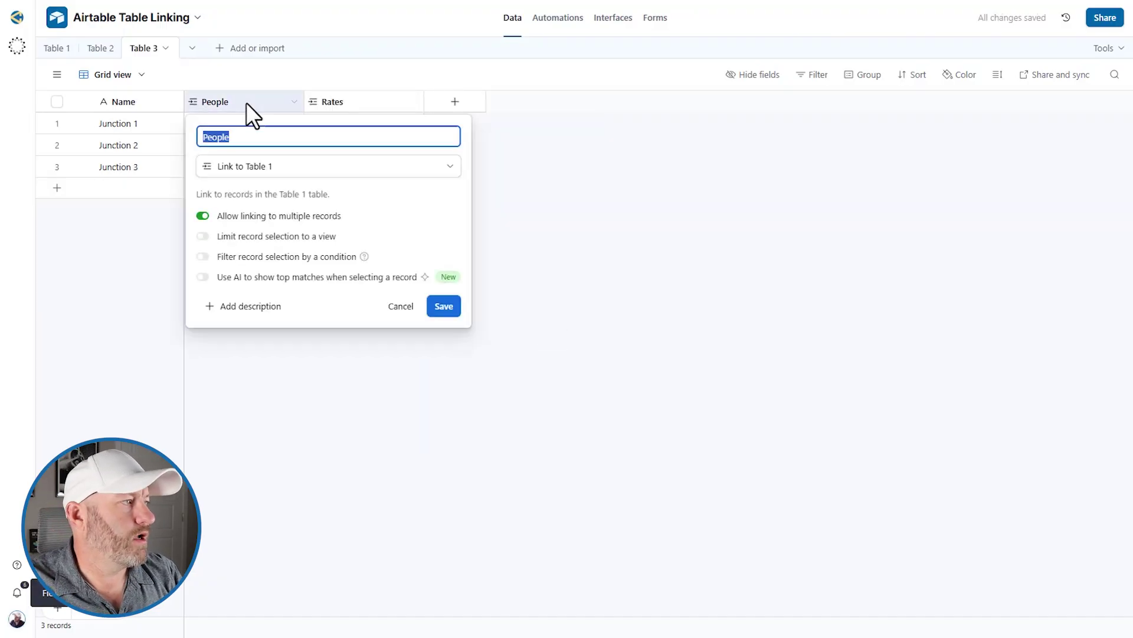
pyautogui.click(255, 214)
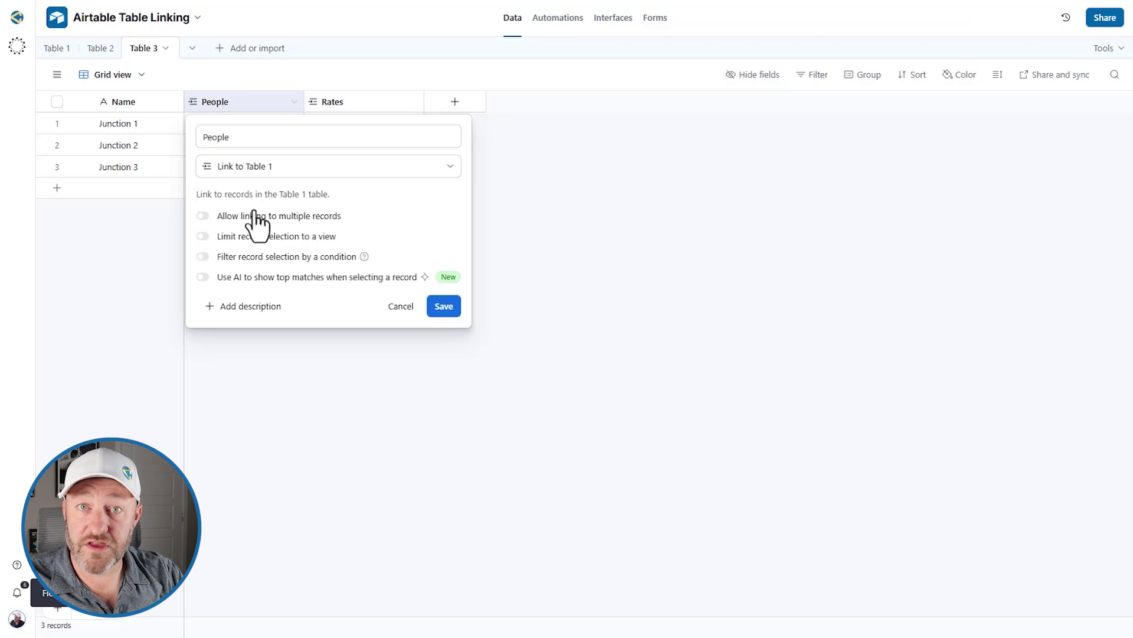
pyautogui.click(444, 306)
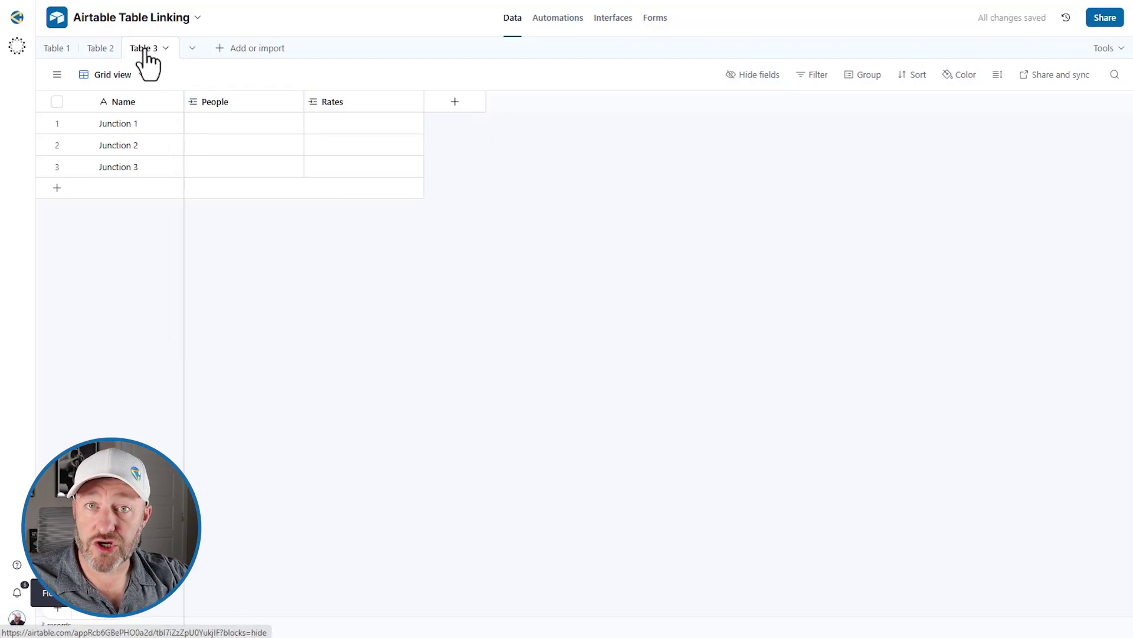
pyautogui.doubleClick(360, 101)
pyautogui.click(351, 216)
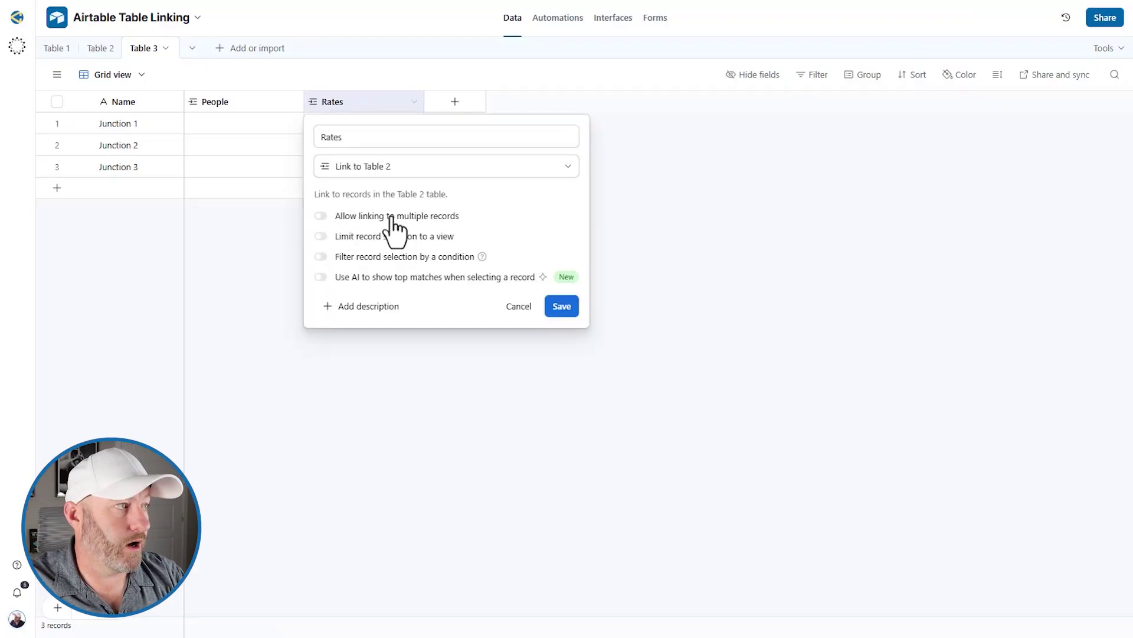
# - Save the single-record Rates setting and link Junction 1 to Gareth and rate 80
pyautogui.click(562, 305)
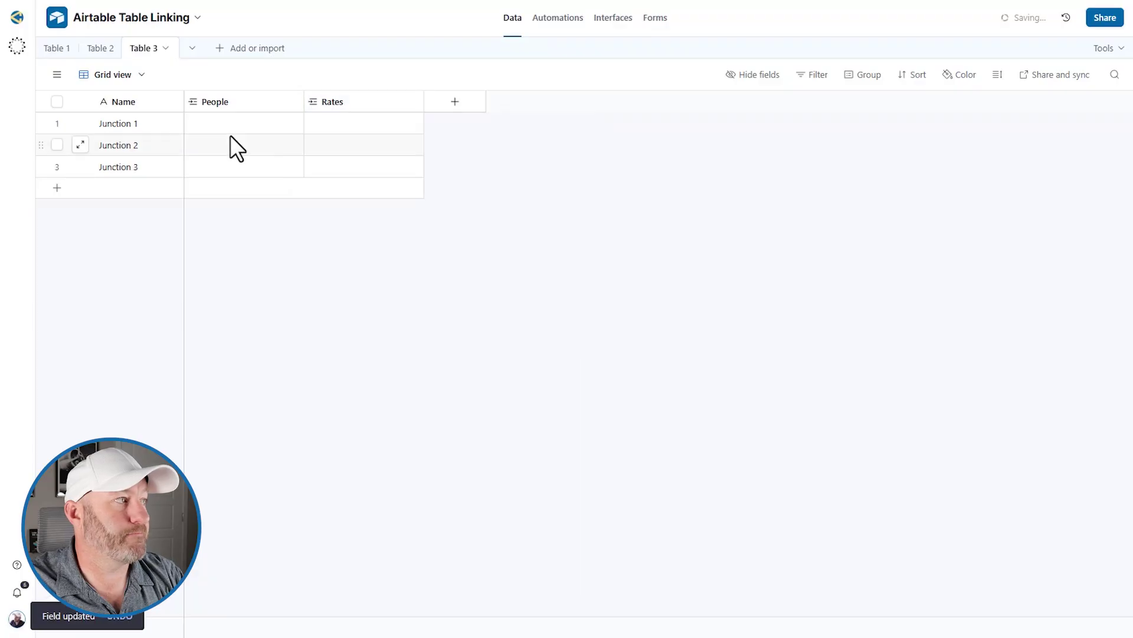
pyautogui.click(203, 123)
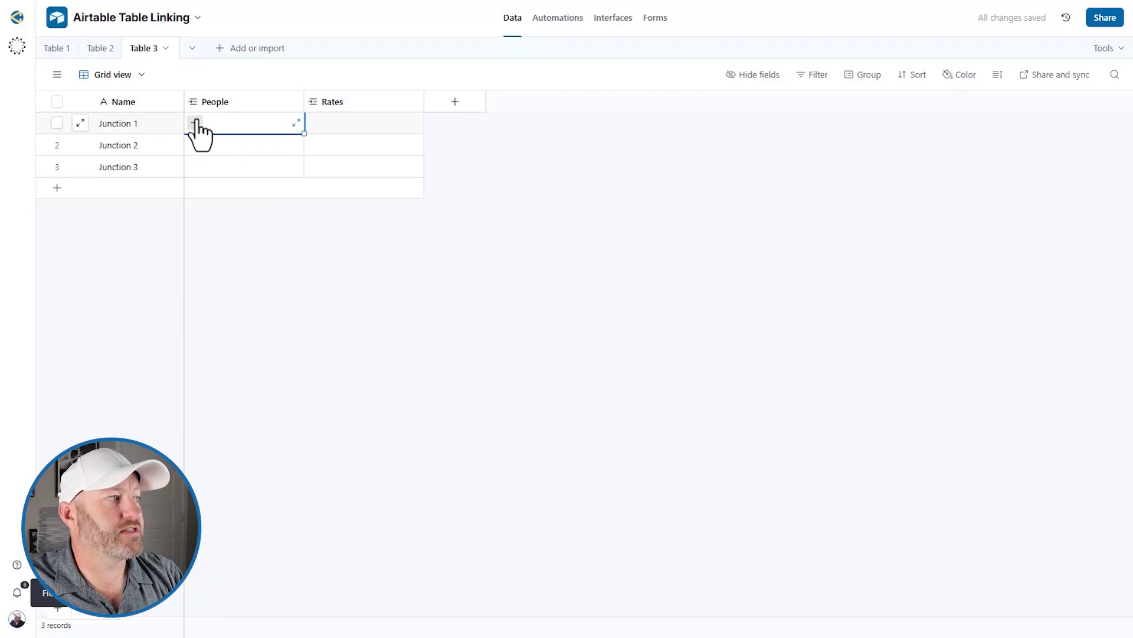
pyautogui.click(196, 124)
pyautogui.click(266, 218)
pyautogui.click(324, 126)
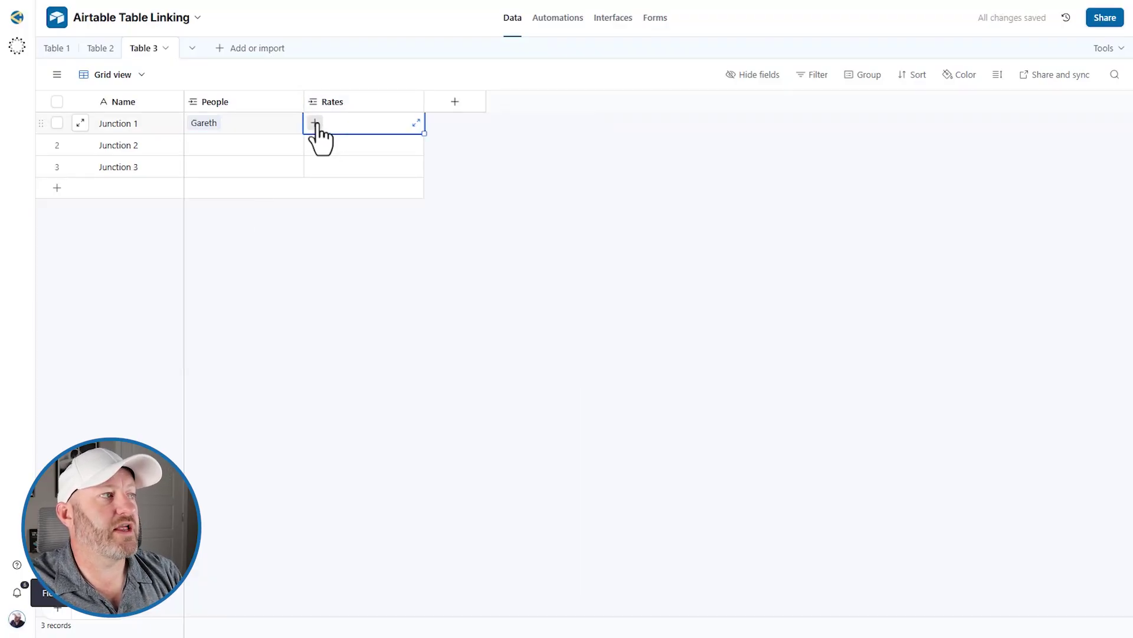
pyautogui.click(348, 186)
pyautogui.click(203, 143)
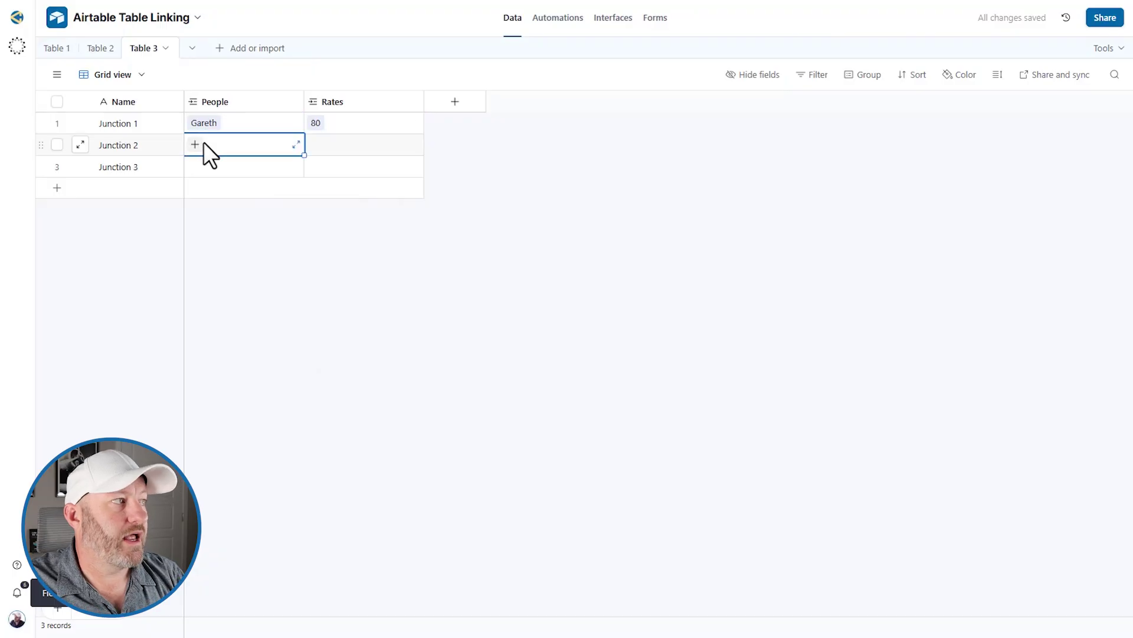
# - Link Junction 2 to Gareth and rate 90
pyautogui.click(241, 215)
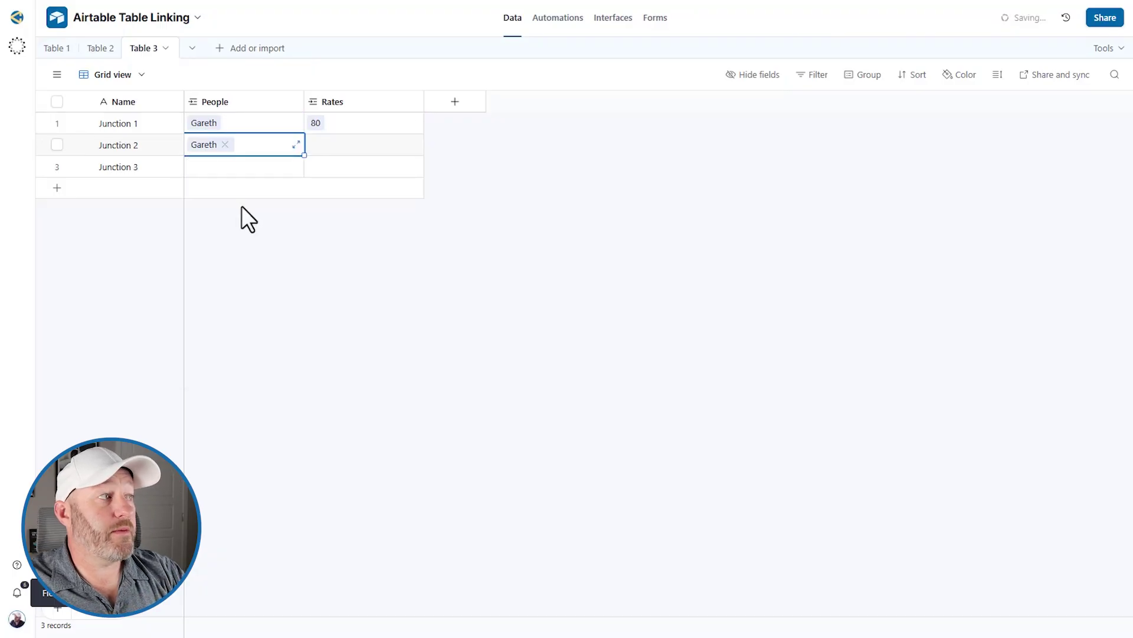
pyautogui.click(319, 145)
pyautogui.click(384, 286)
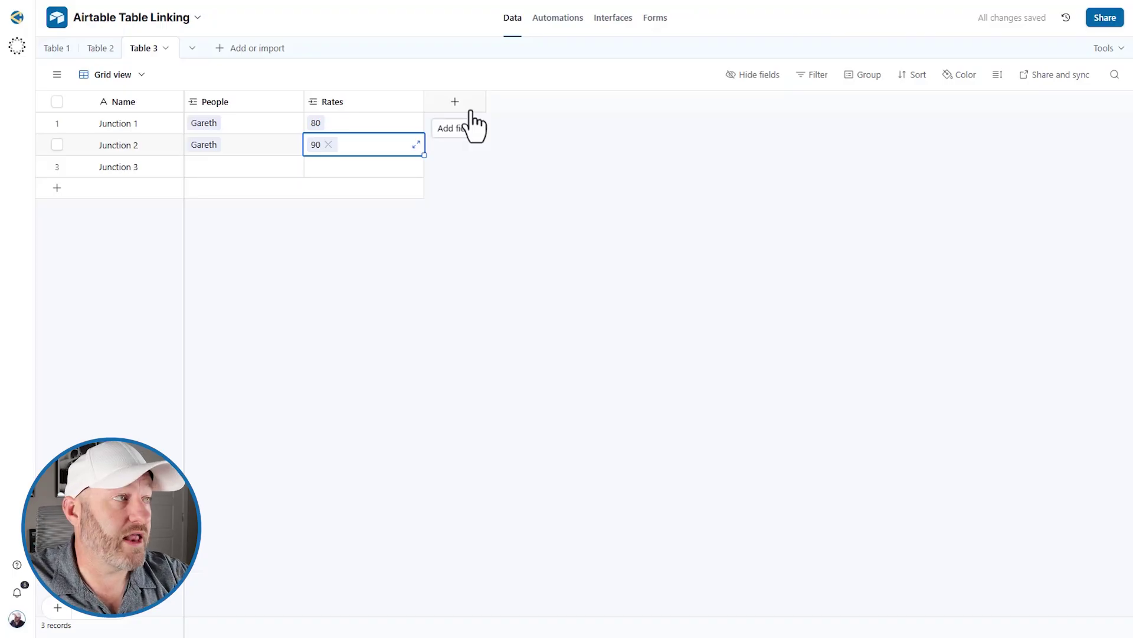
pyautogui.click(480, 186)
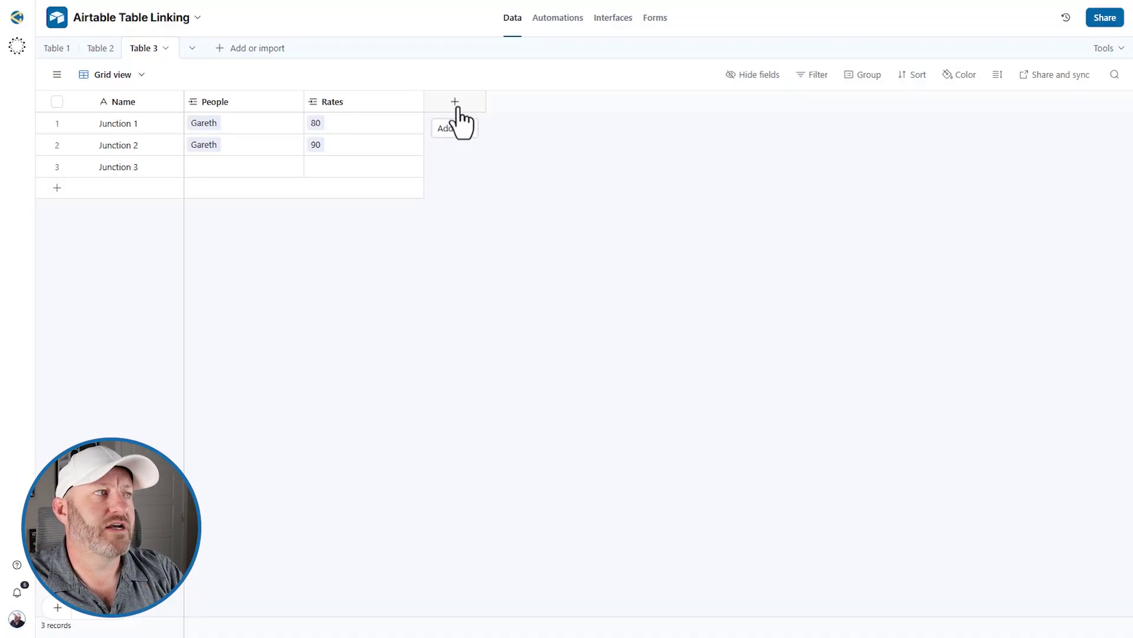
pyautogui.moveTo(117, 126); pyautogui.dragTo(416, 124)
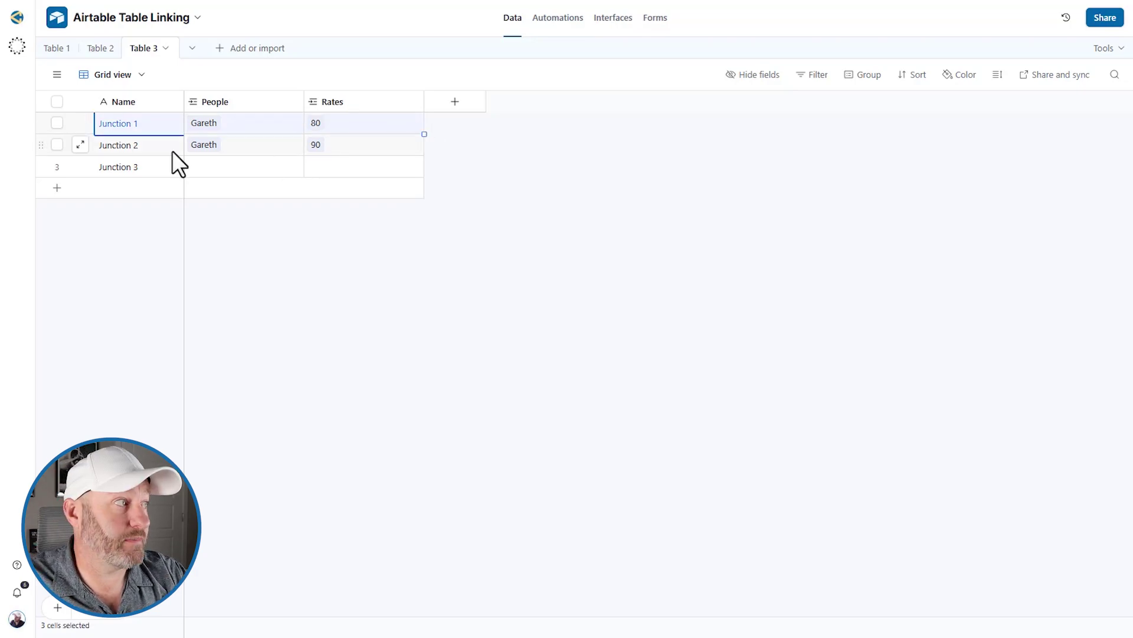
pyautogui.click(152, 148)
pyautogui.moveTo(152, 149); pyautogui.dragTo(377, 139)
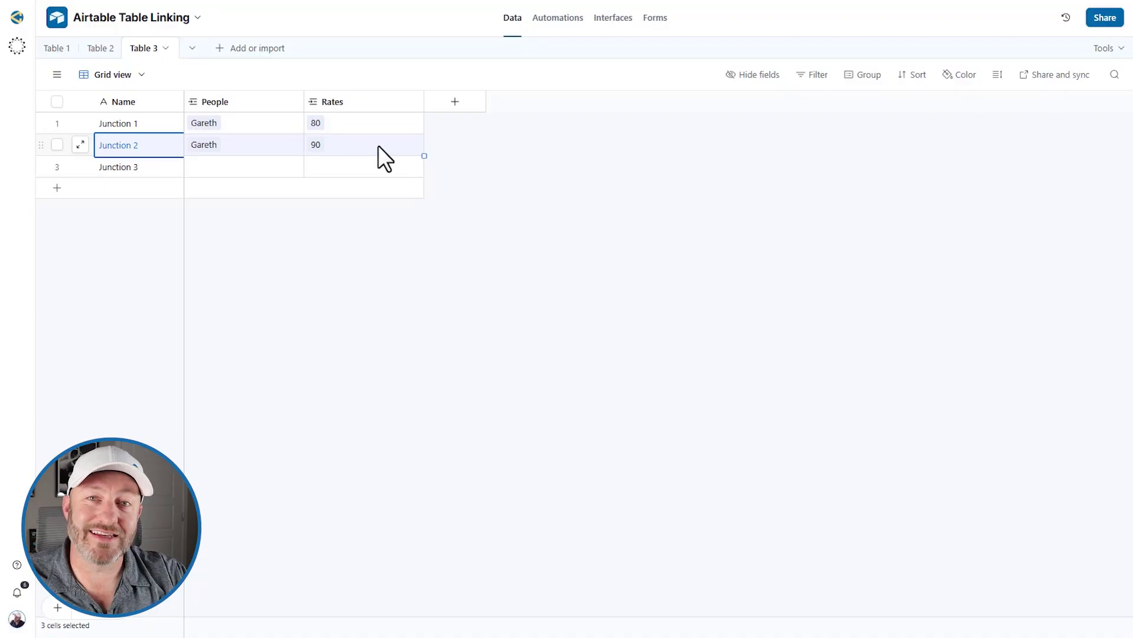